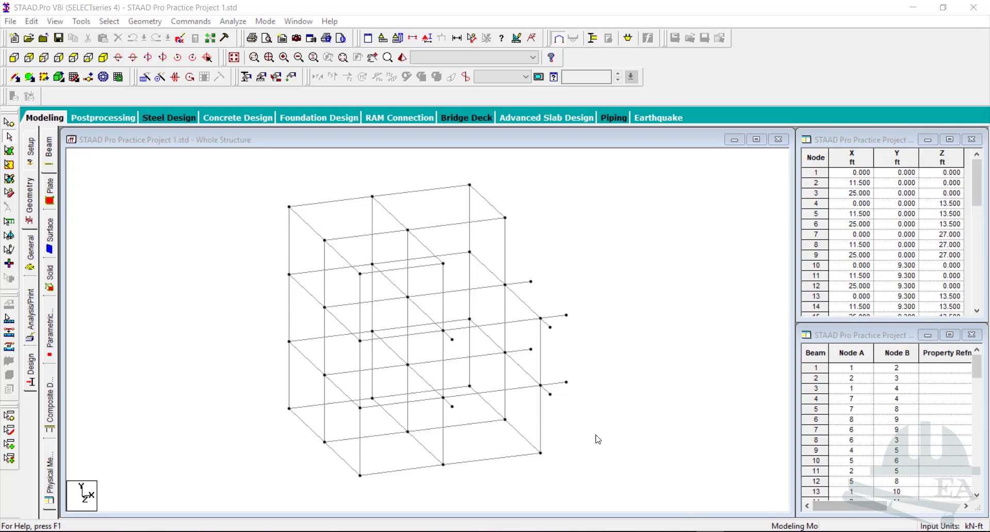
Switch to the AutoCAD drawing and look over the floor plans, elevations and building section.
click(683, 482)
scroll(595, 352, down, 5)
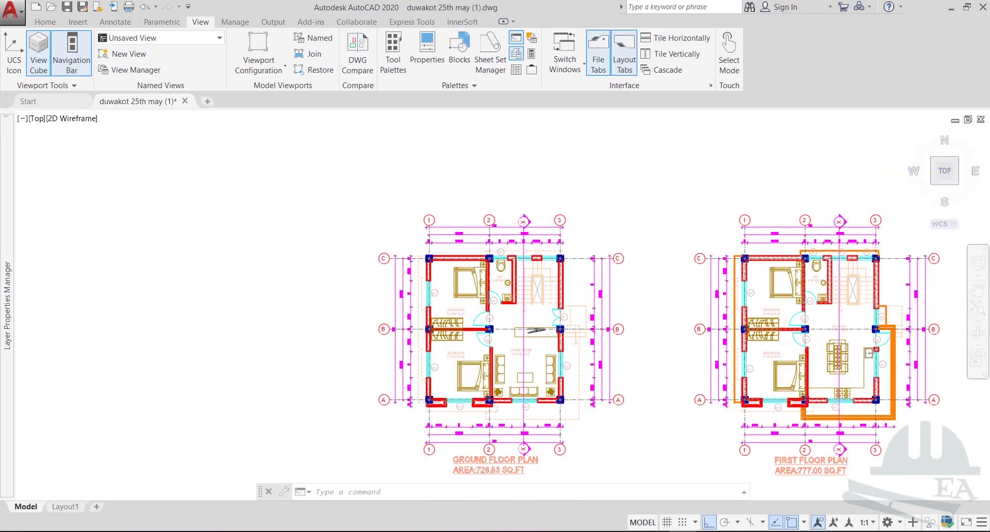
scroll(595, 352, down, 3)
scroll(579, 360, up, 5)
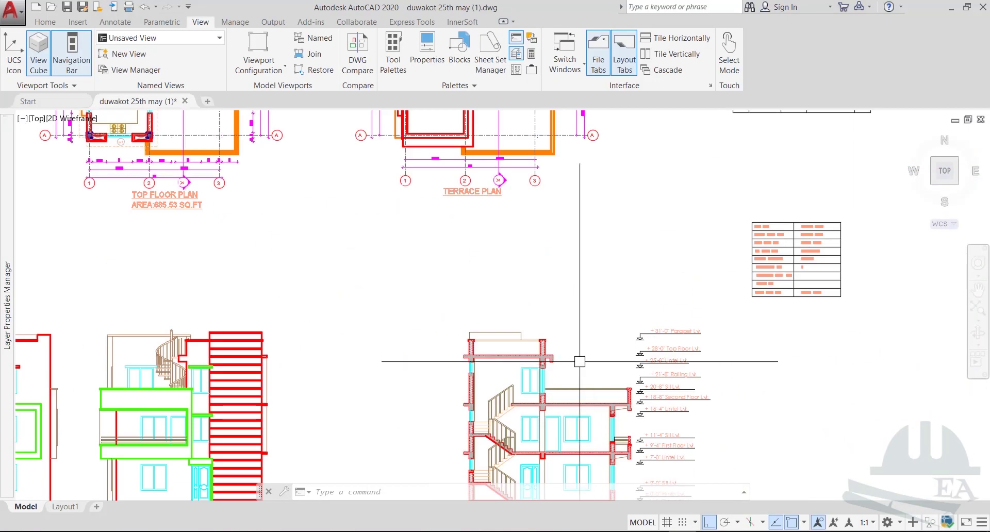
mouse_move(579, 360)
middle_down()
mouse_move(522, 356)
mouse_move(623, 364)
middle_up()
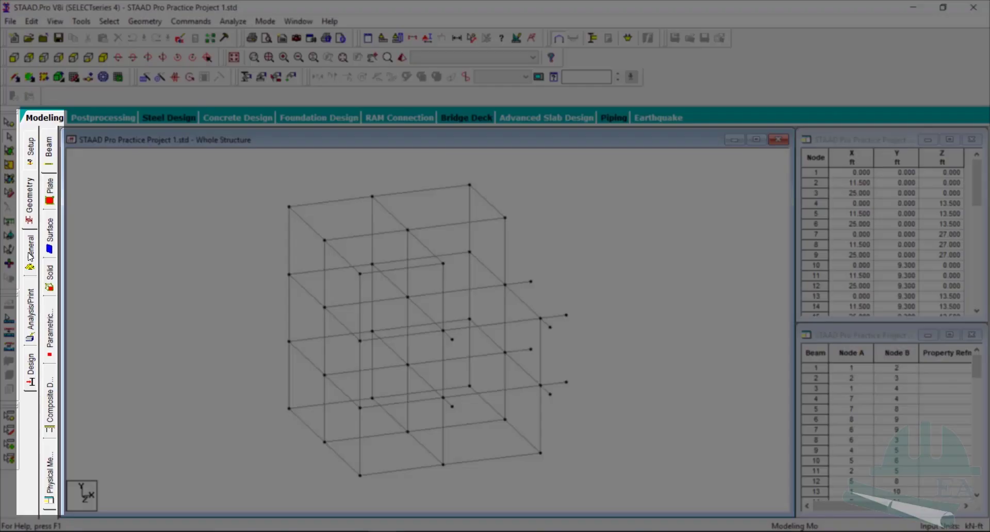
In STAAD.Pro, go to the General property page and start defining a rectangular concrete section.
click(31, 256)
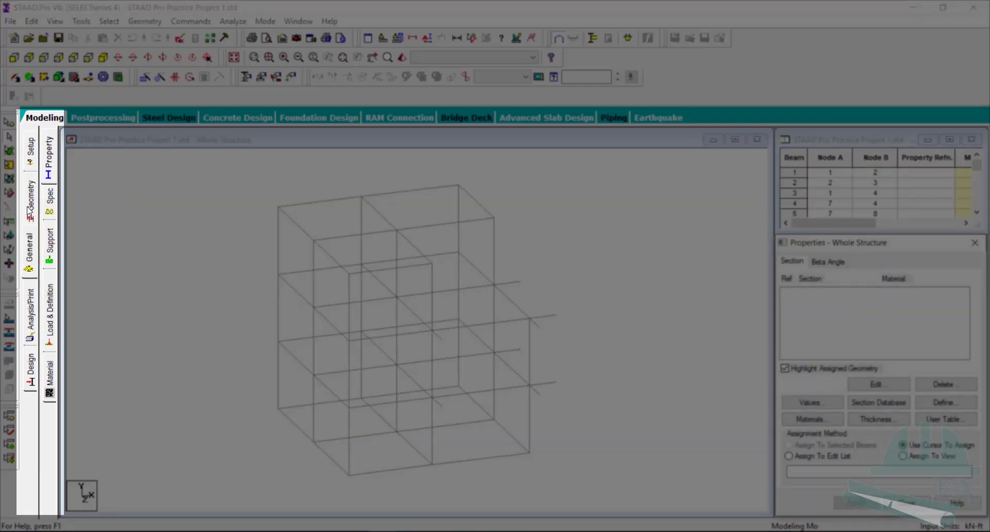
click(28, 210)
click(31, 252)
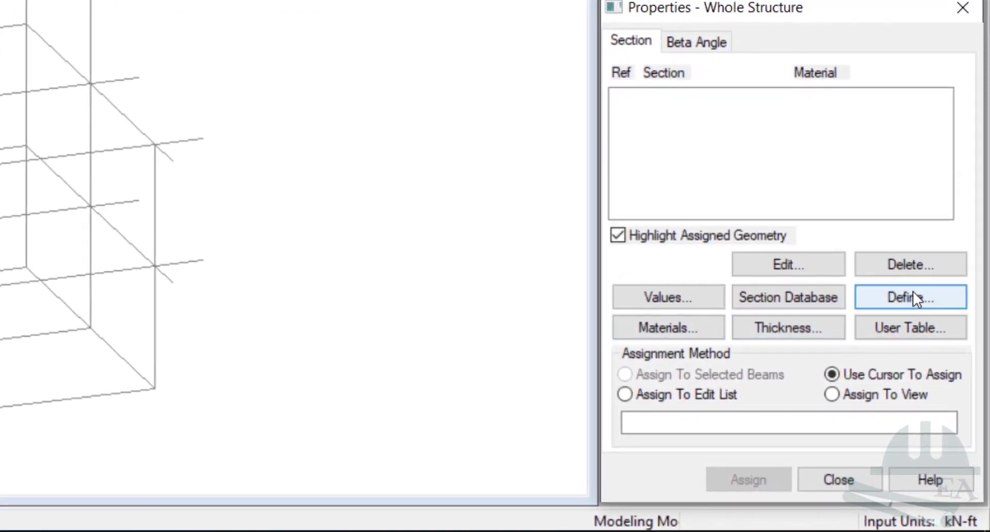
click(913, 293)
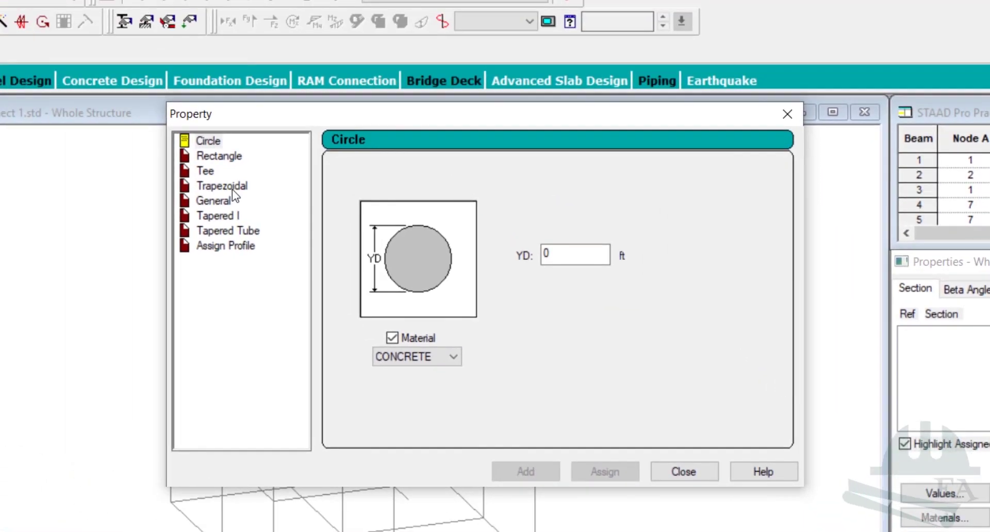
click(229, 155)
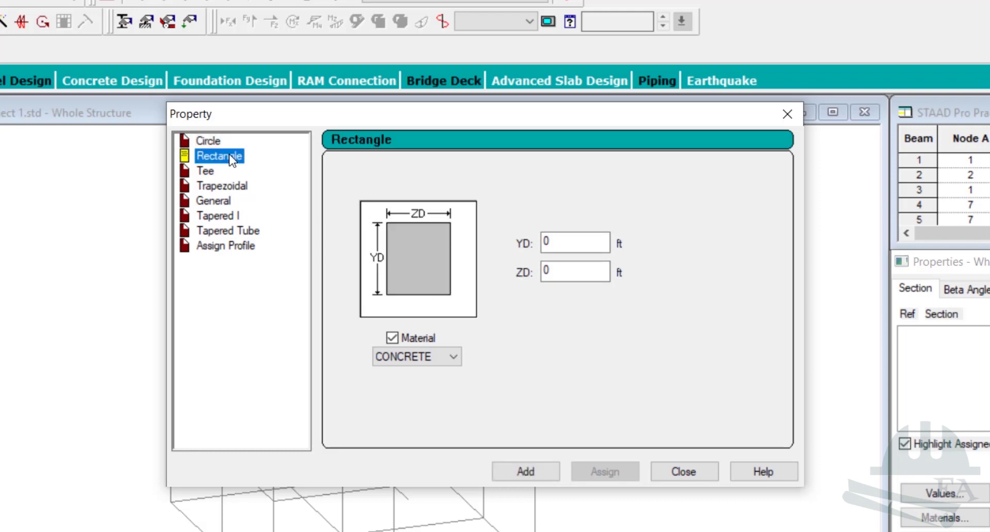
double_click(560, 245)
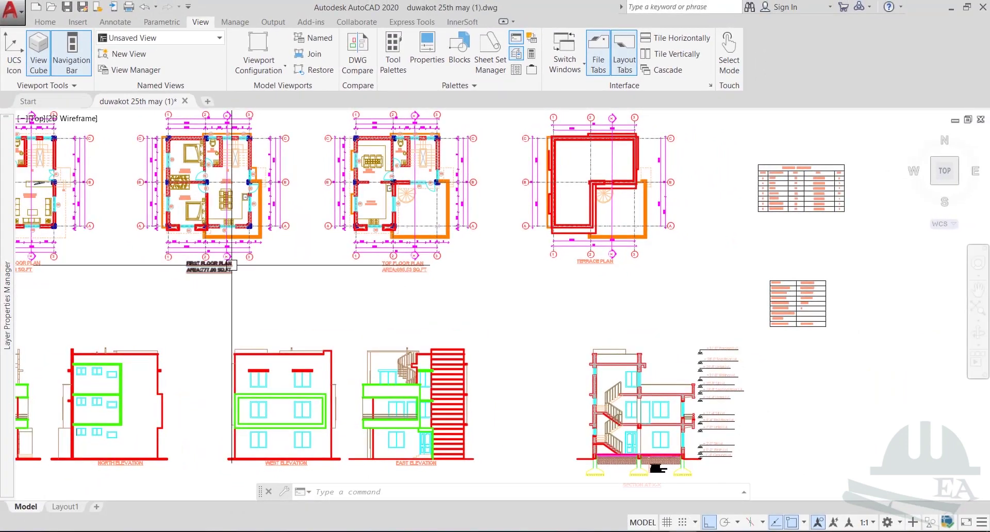
In AutoCAD, examine the beams in the building section and the column size at grid C-1 of the ground floor plan.
middle_drag(236, 272, 330, 307)
middle_drag(186, 222, 383, 290)
middle_drag(594, 371, 306, 263)
scroll(586, 342, up, 8)
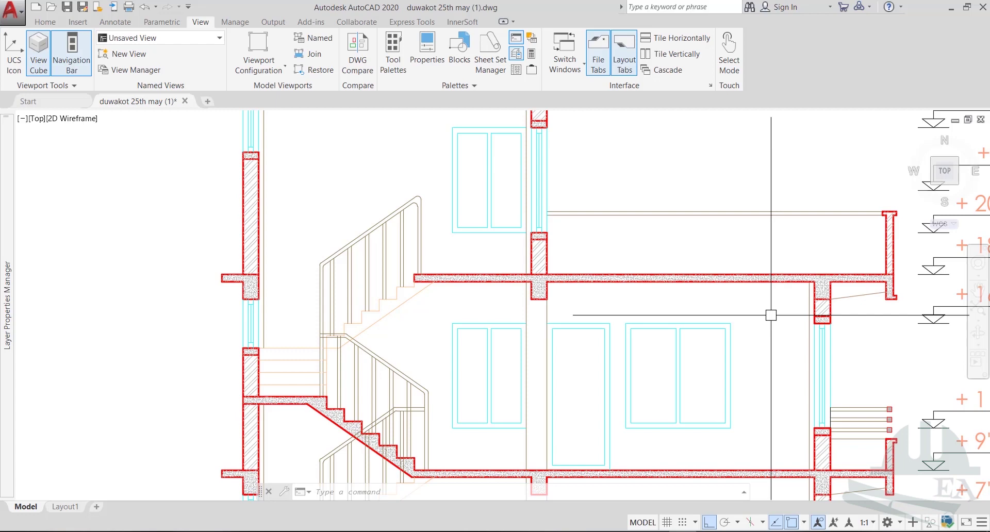
scroll(322, 336, down, 5)
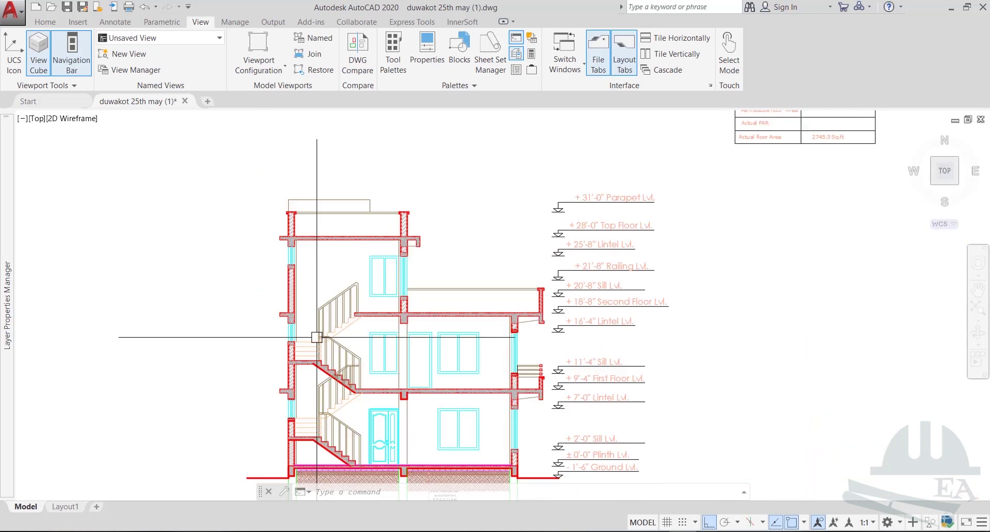
scroll(278, 337, down, 3)
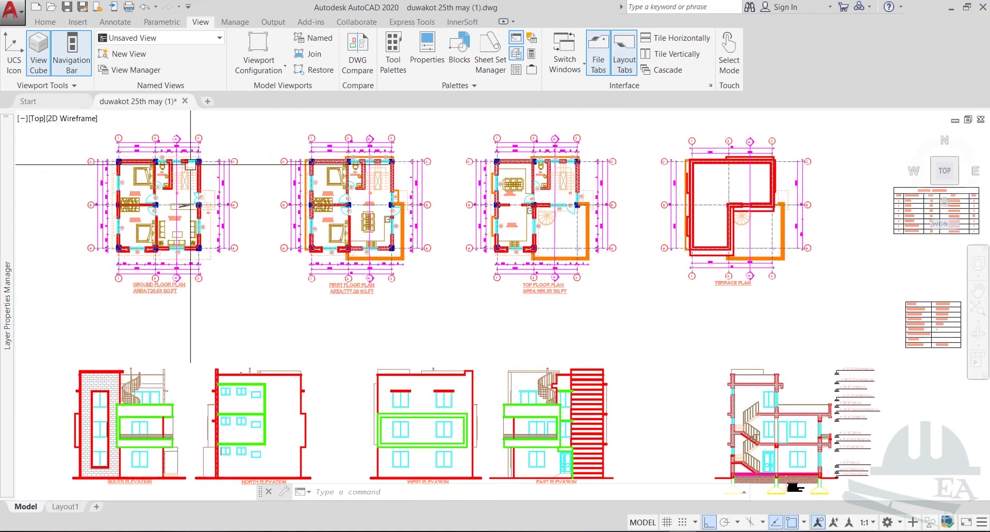
middle_drag(402, 173, 413, 295)
scroll(358, 265, up, 8)
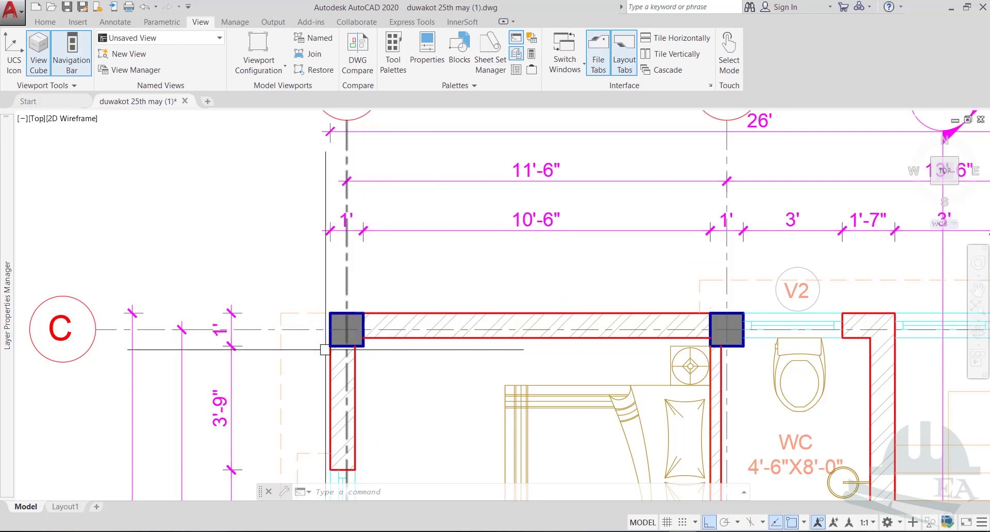
scroll(330, 346, down, 2)
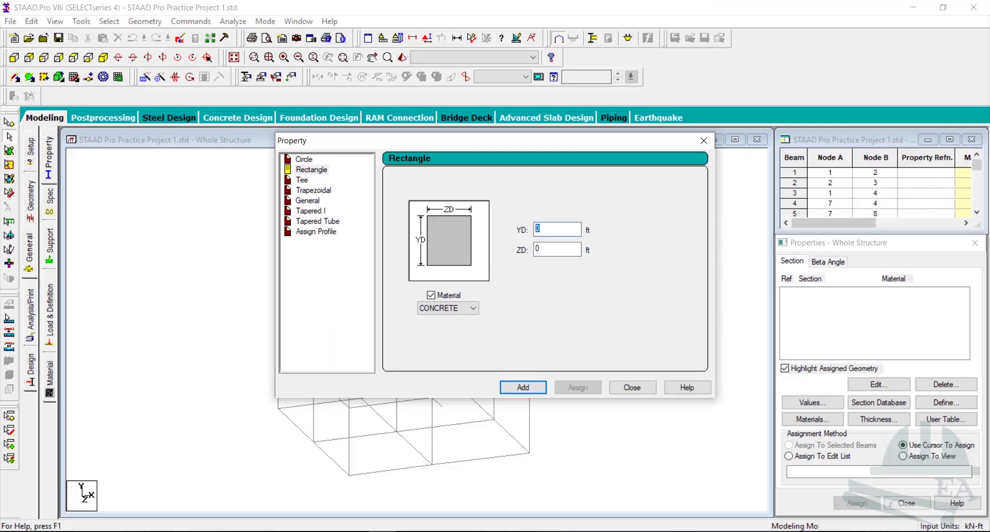
In STAAD.Pro, add a rectangular concrete section with YD 1 ft and ZD 1 ft, and move the Property dialog aside.
text(1)
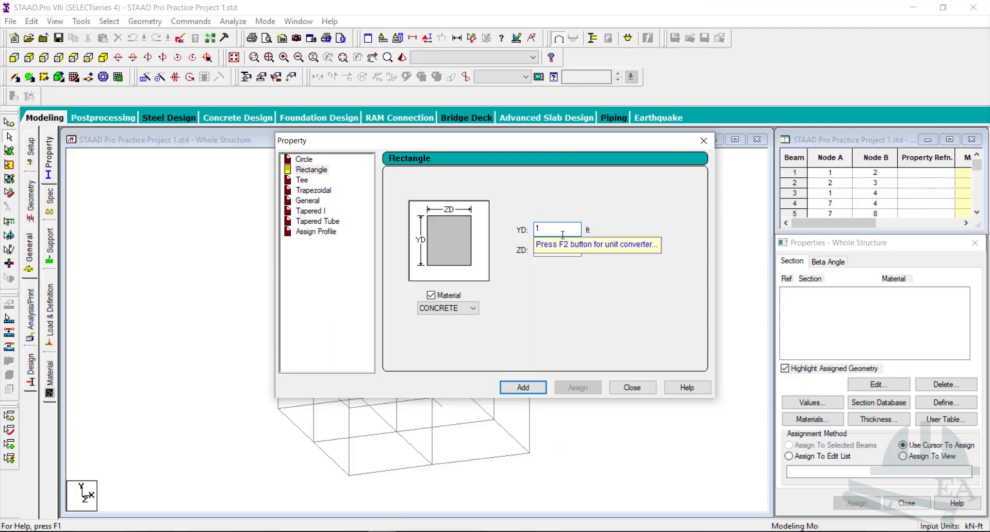
key(shift+Home)
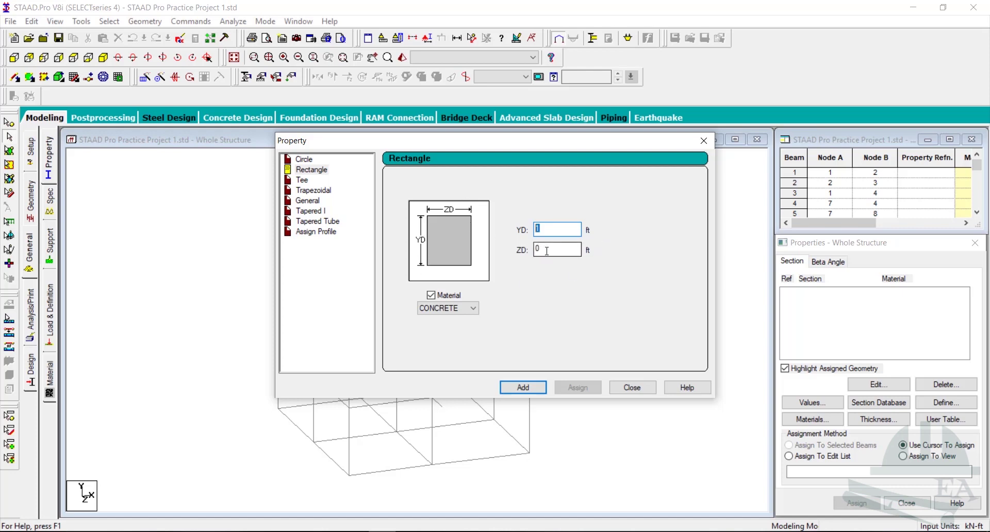
key(Tab)
text(1)
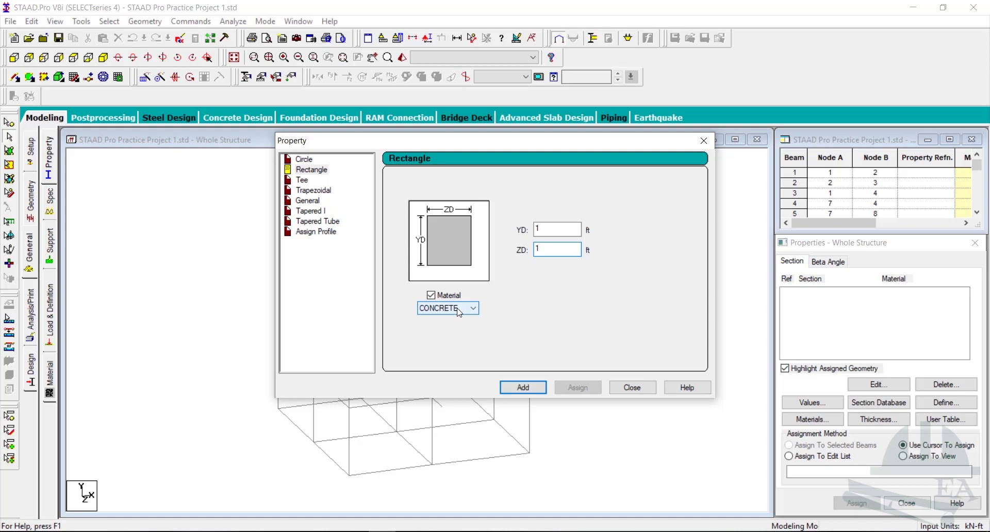
click(523, 388)
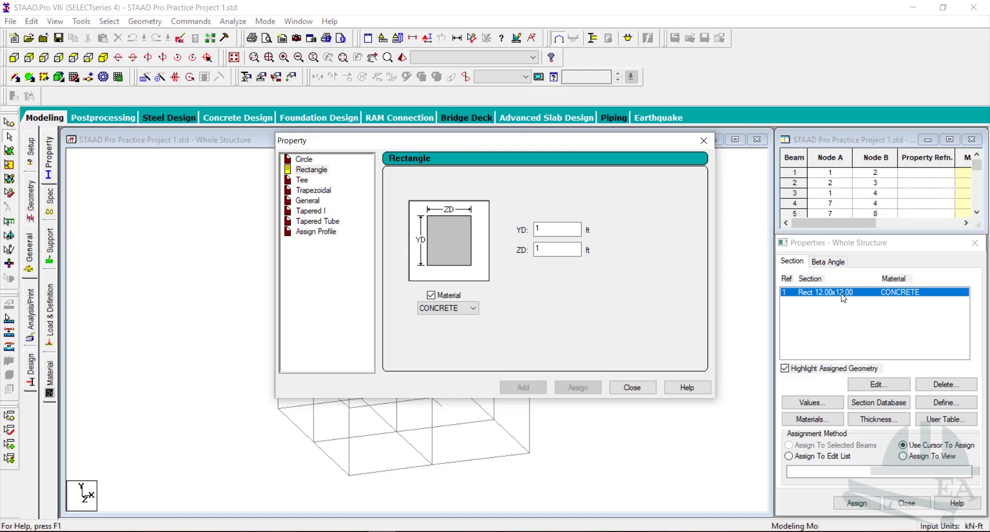
click(426, 146)
drag(426, 146, 303, 76)
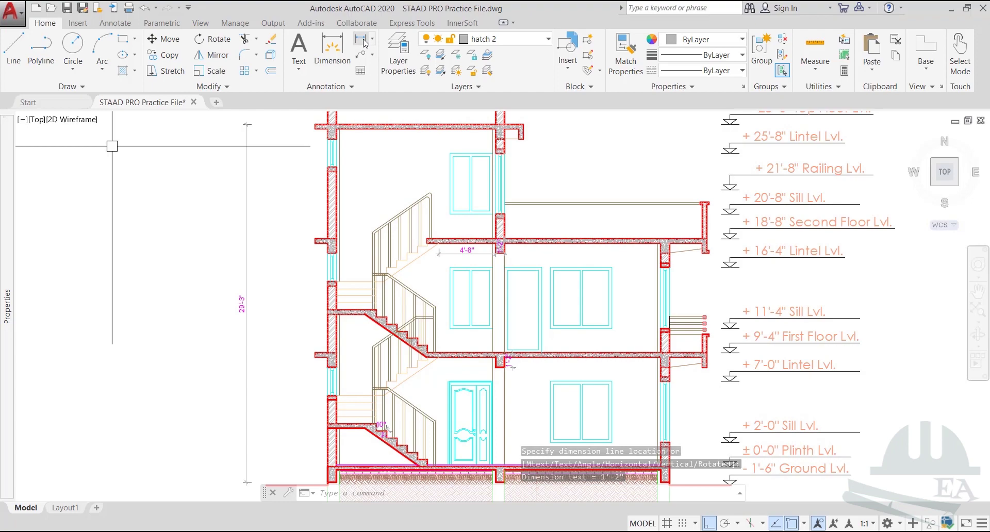
In AutoCAD's STAAD PRO Practice File drawing, add a linear dimension for the width of the interior beam under the second floor slab.
click(364, 43)
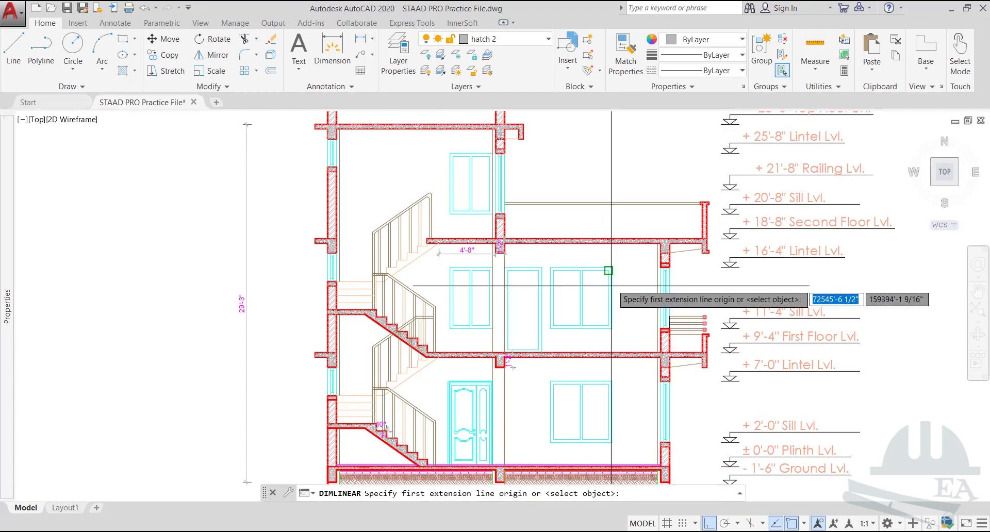
scroll(464, 216, up, 5)
scroll(169, 166, down, 5)
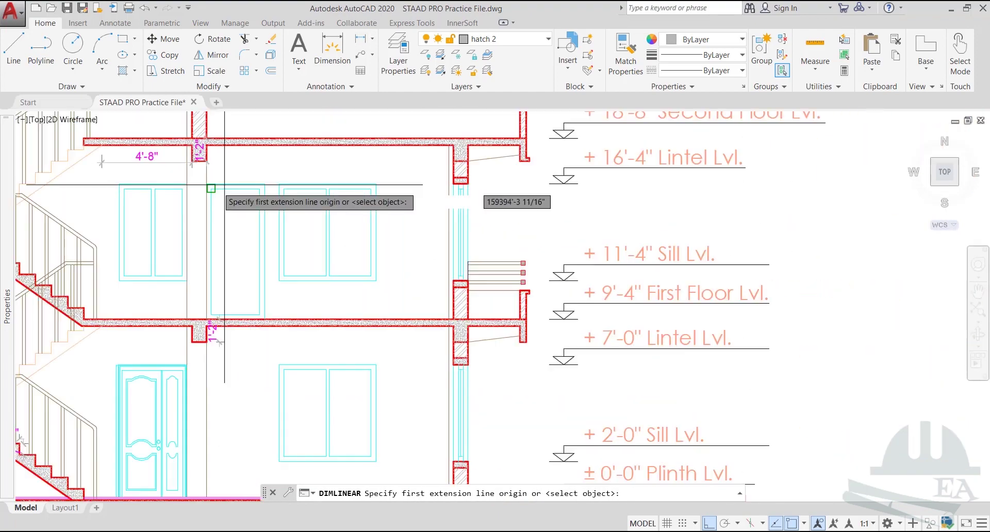
middle_drag(213, 181, 541, 255)
scroll(536, 256, up, 6)
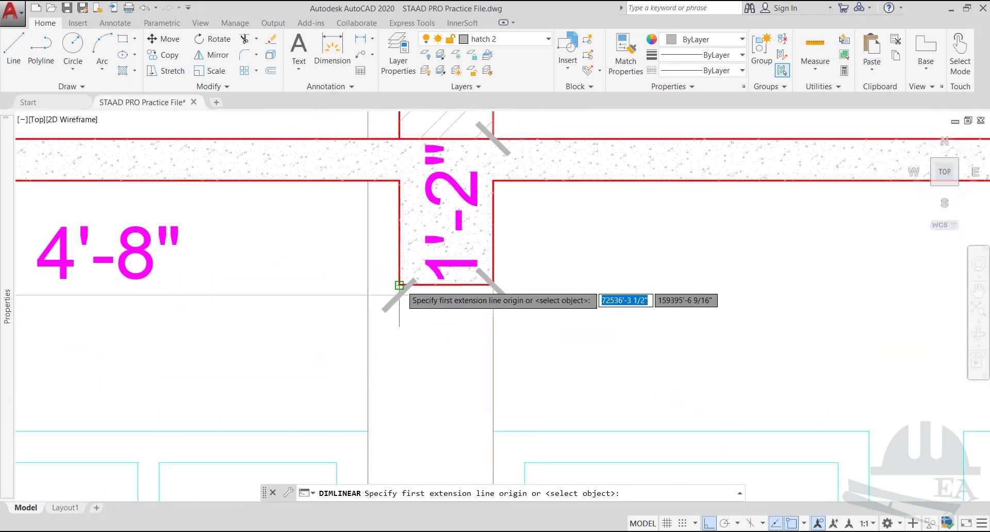
click(399, 285)
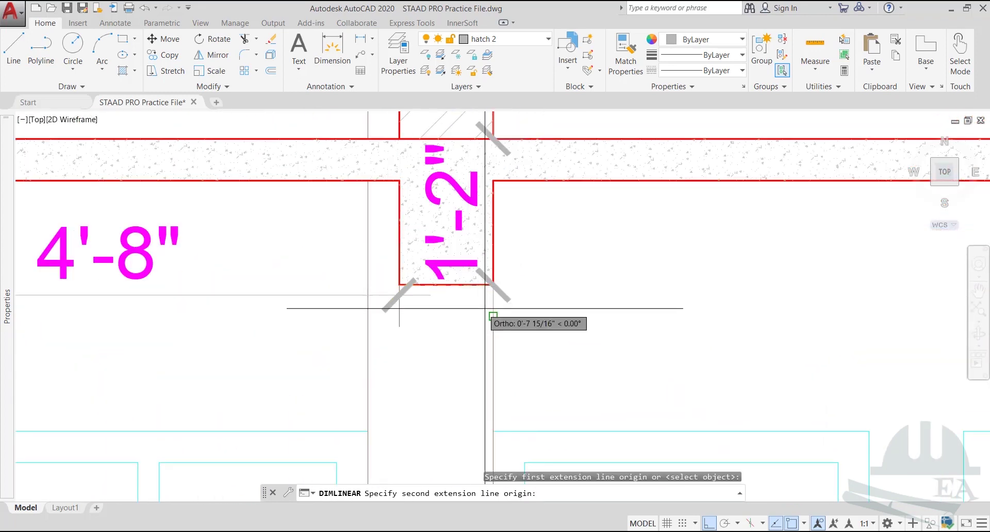
click(493, 284)
click(456, 382)
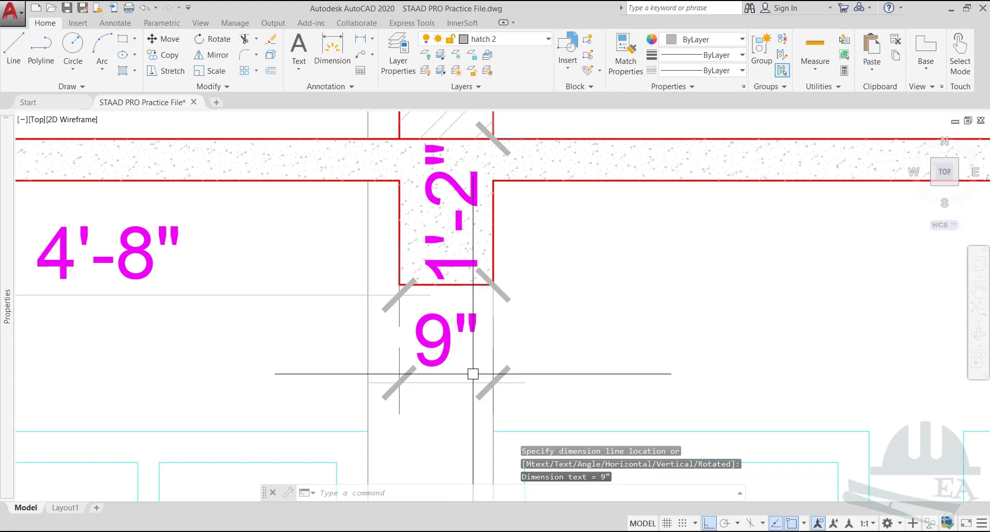
Calculate 9 ÷ 12 as a decimal on the calculator and set the new rectangular section's ZD to 0.75 ft.
click(665, 335)
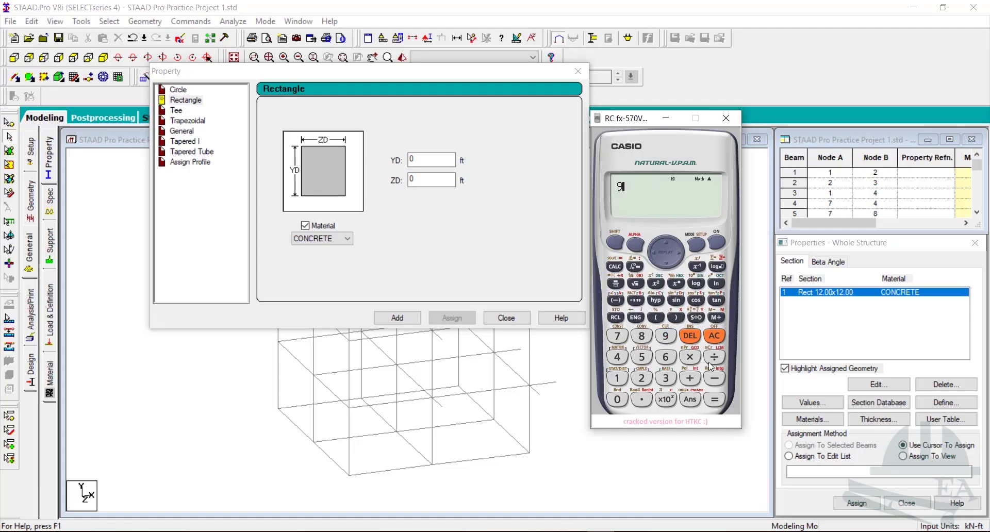
click(713, 357)
click(617, 378)
click(641, 378)
click(714, 399)
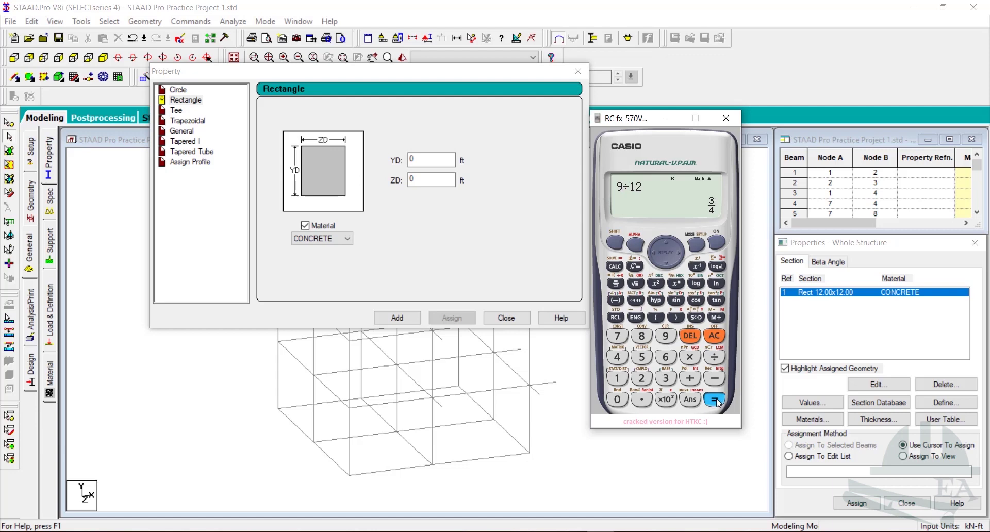
click(698, 320)
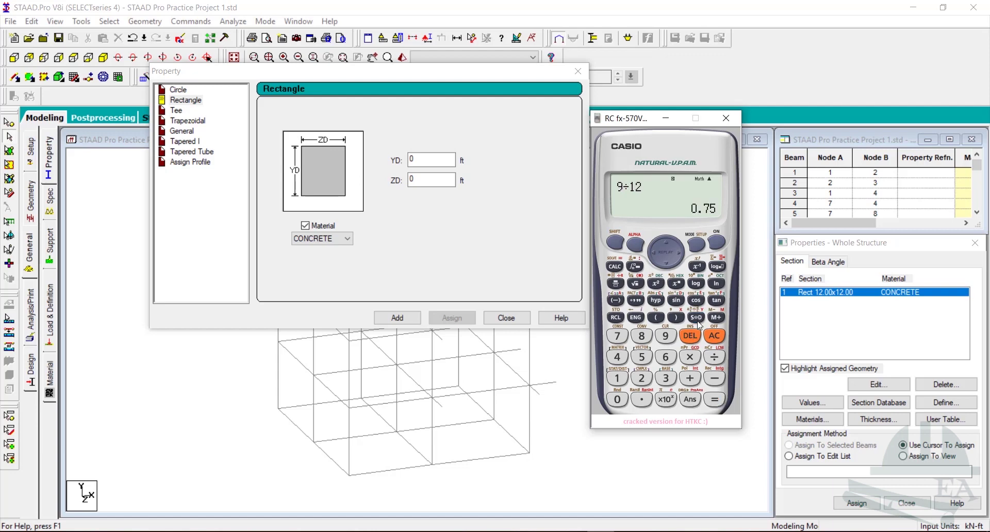
click(418, 159)
drag(417, 159, 399, 179)
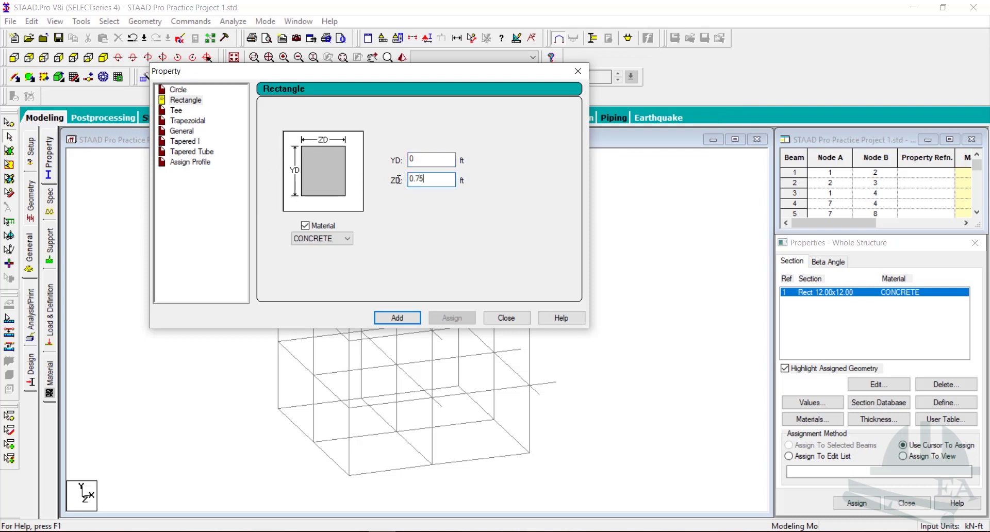
text(0.75)
Switch to the duwakot drawing in AutoCAD and dimension the depth of the second-floor interior beam, including the slab, in Section X-X.
click(631, 498)
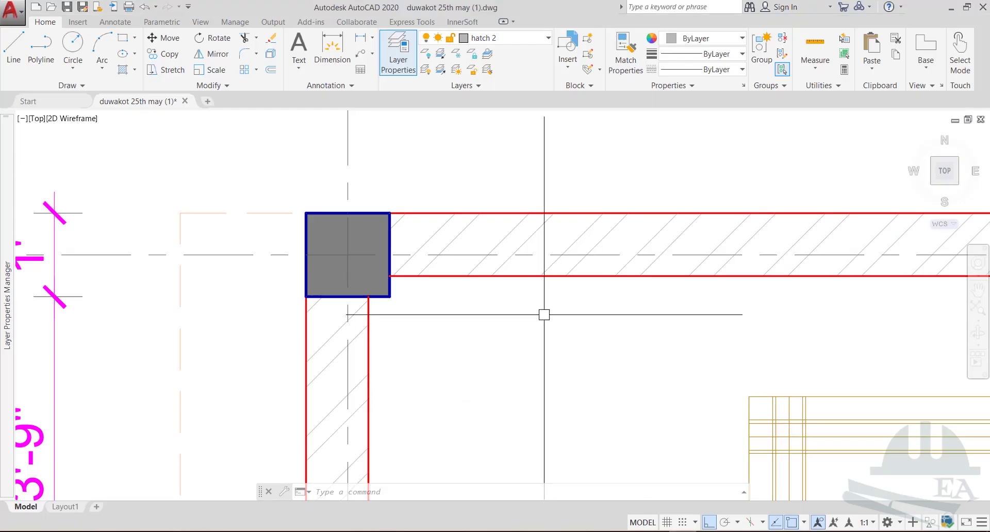
scroll(544, 315, down, 8)
scroll(540, 314, down, 8)
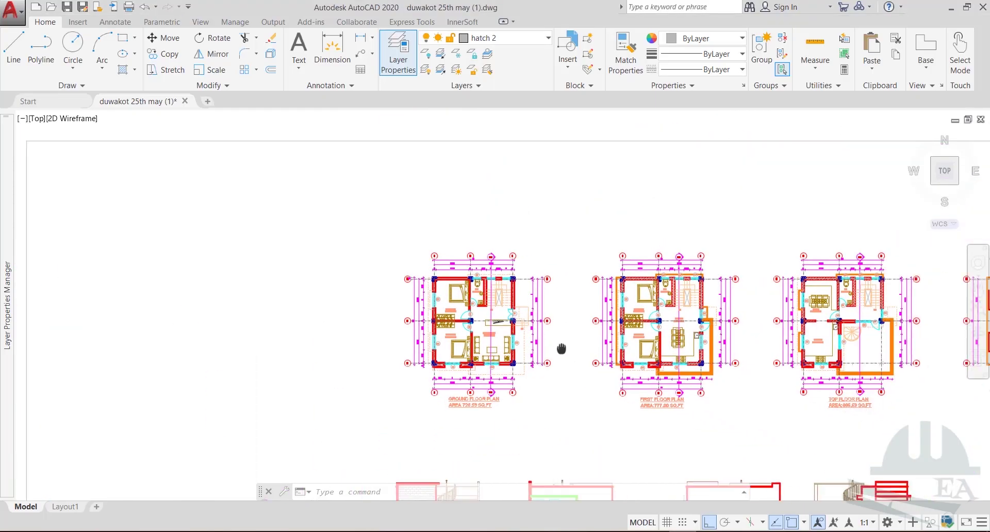
middle_drag(795, 382, 567, 289)
scroll(564, 219, up, 6)
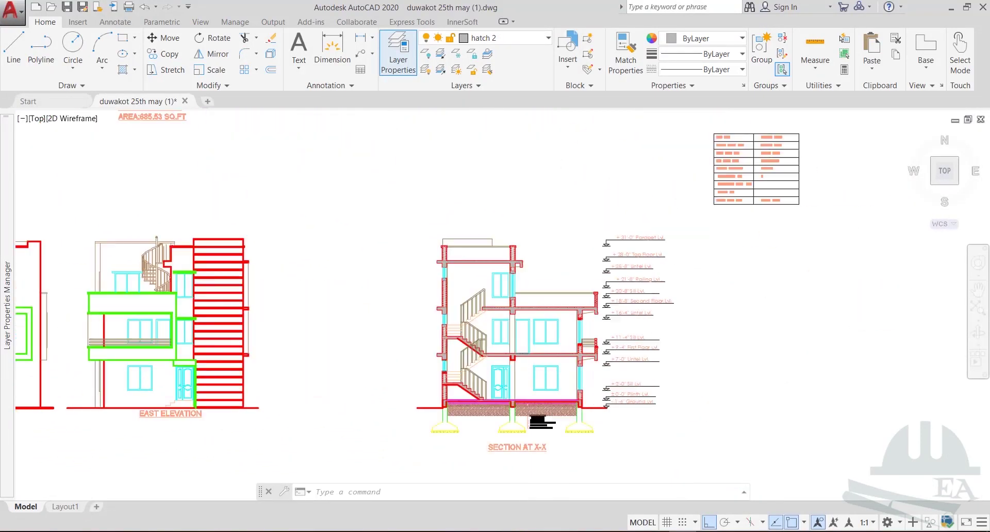
middle_drag(563, 218, 607, 298)
scroll(448, 248, up, 4)
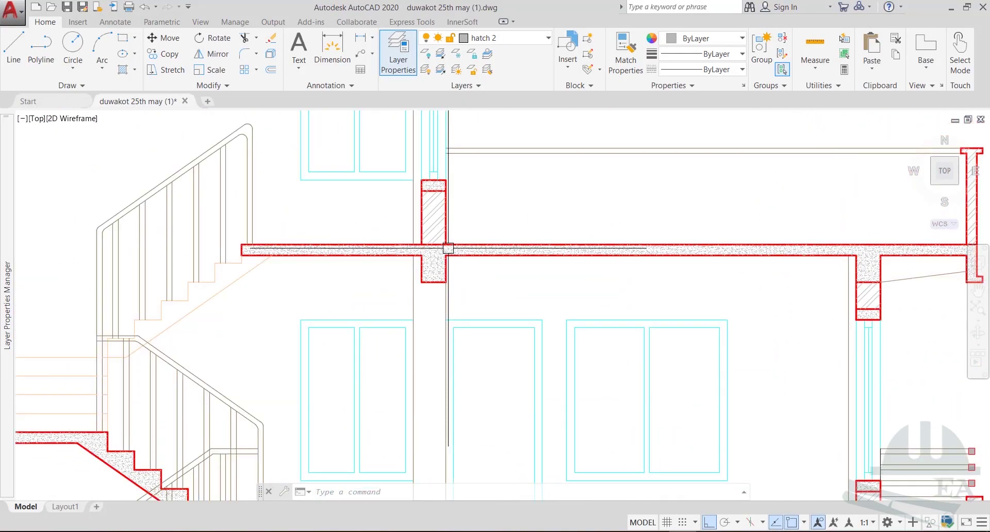
click(361, 38)
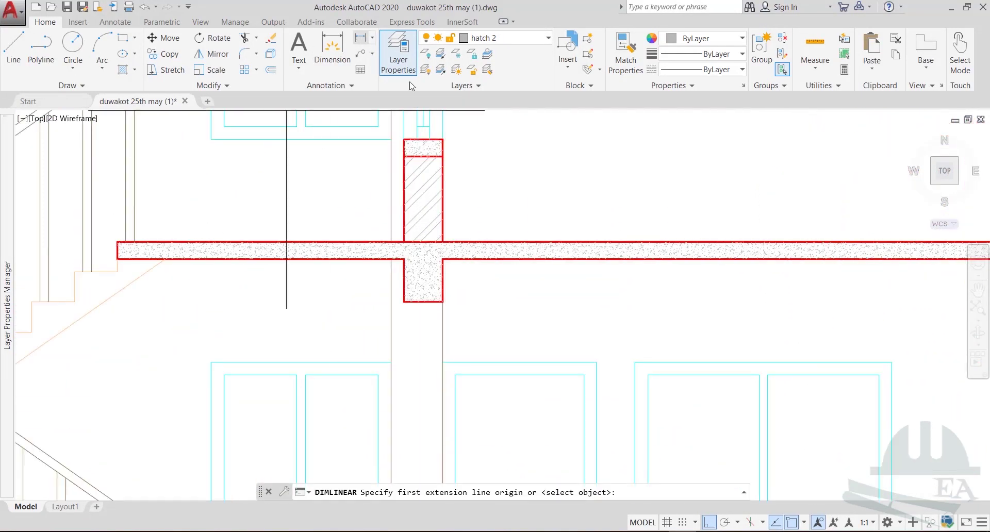
click(442, 301)
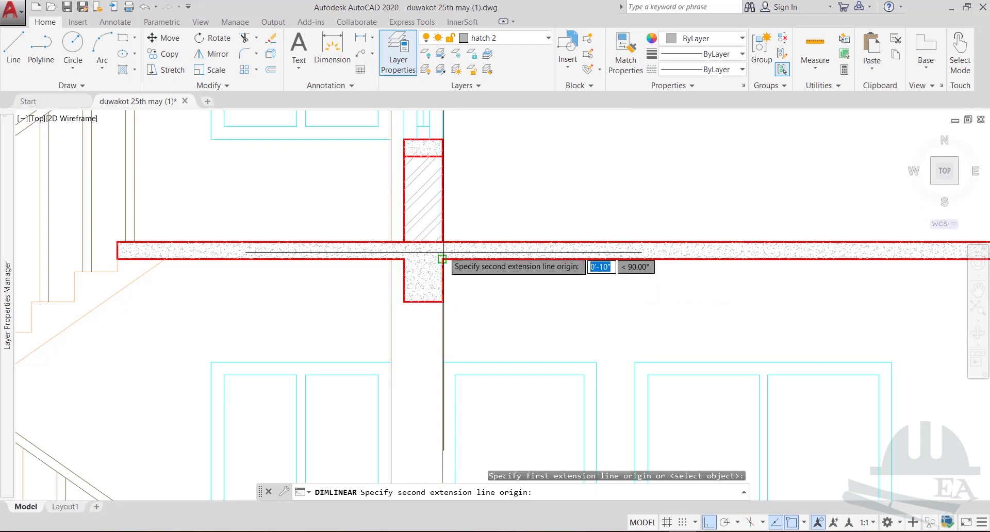
click(441, 259)
click(438, 266)
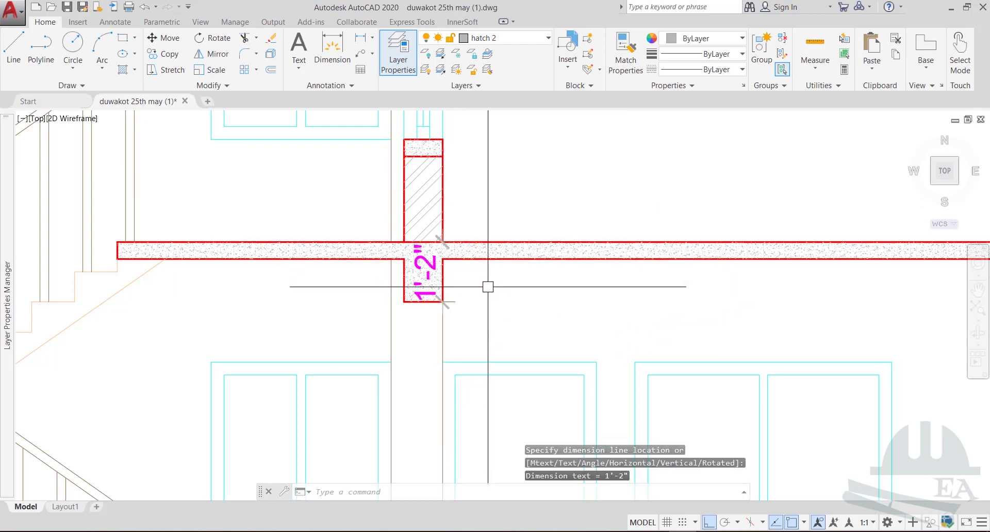
Dimension the plinth-level beam's depth, including the slab, from the interior beam's underside to the slab top at the outer wall.
scroll(450, 268, down, 10)
scroll(471, 247, up, 5)
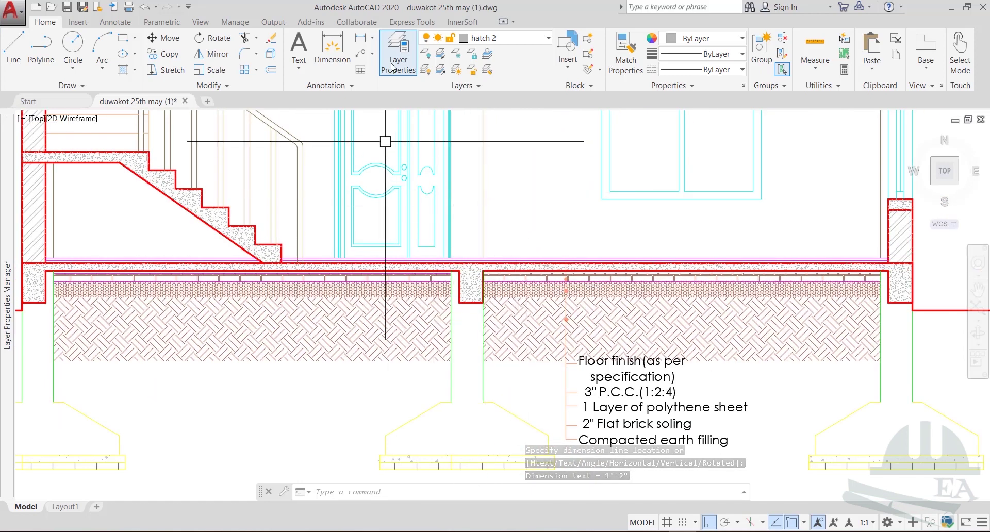
key(Return)
scroll(455, 278, up, 3)
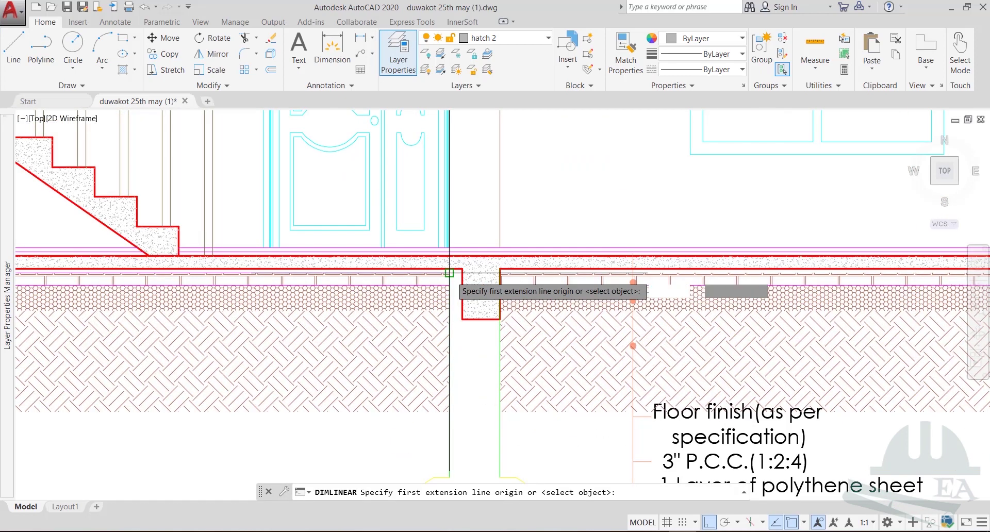
click(465, 342)
scroll(465, 343, down, 4)
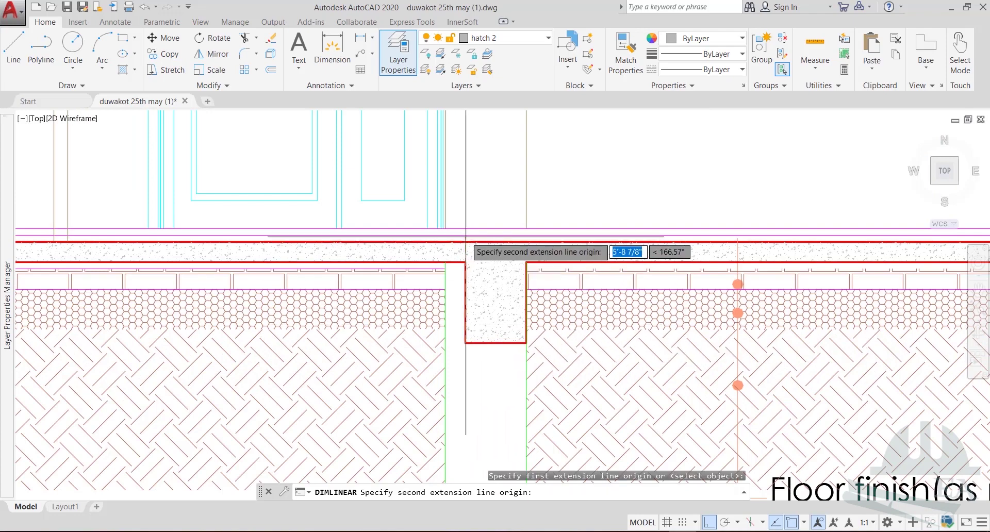
middle_drag(615, 239, 697, 388)
scroll(712, 257, up, 5)
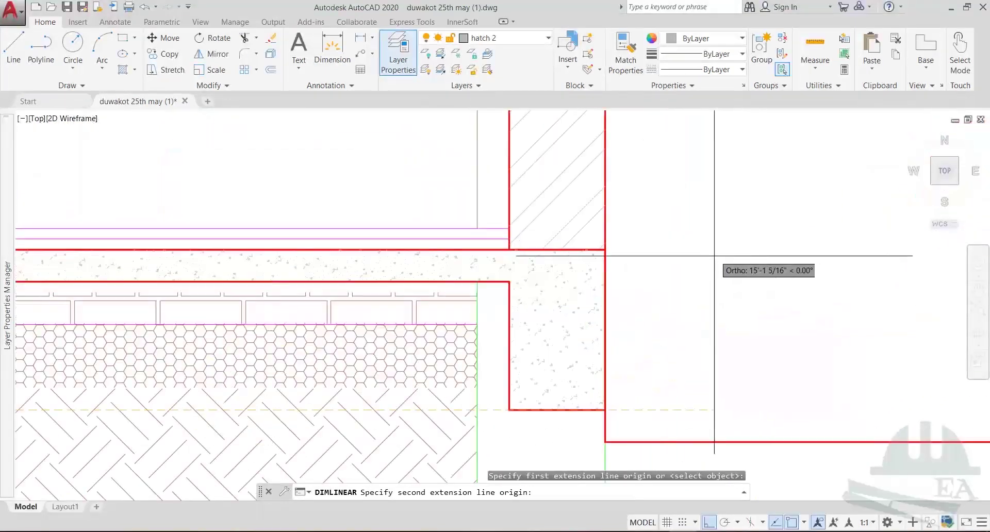
click(604, 249)
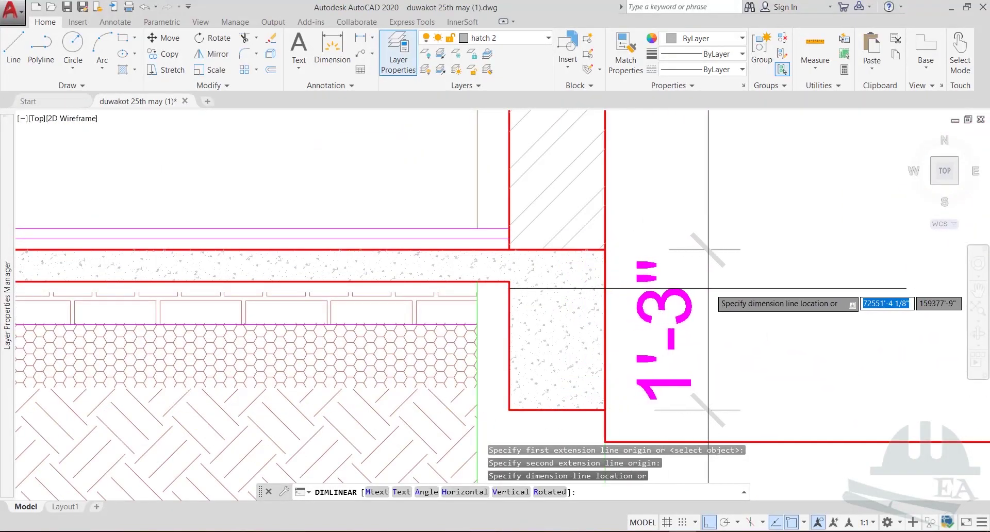
scroll(701, 308, down, 5)
scroll(593, 232, up, 2)
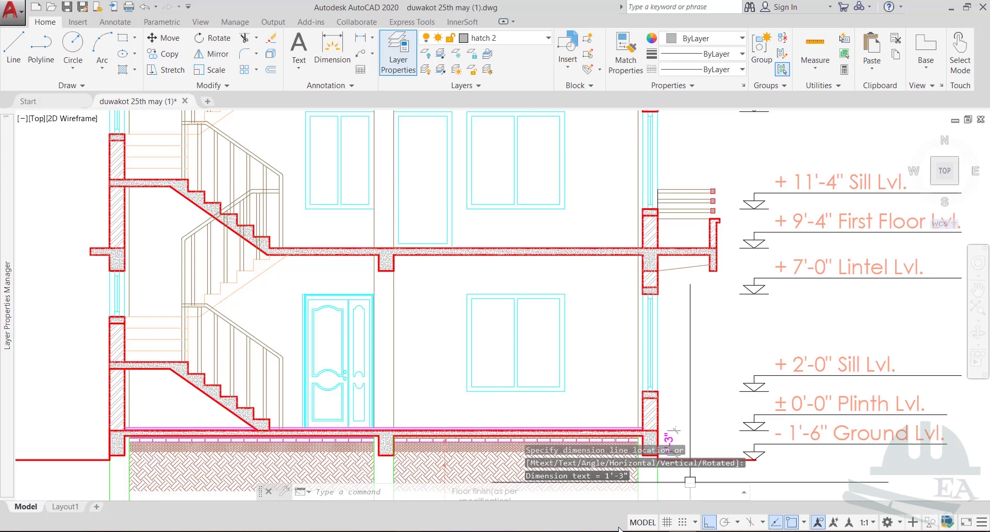
Switch to the calculator, work out 1 + 2 ÷ 12 as a decimal, and clear the display.
key(alt+Tab)
click(714, 336)
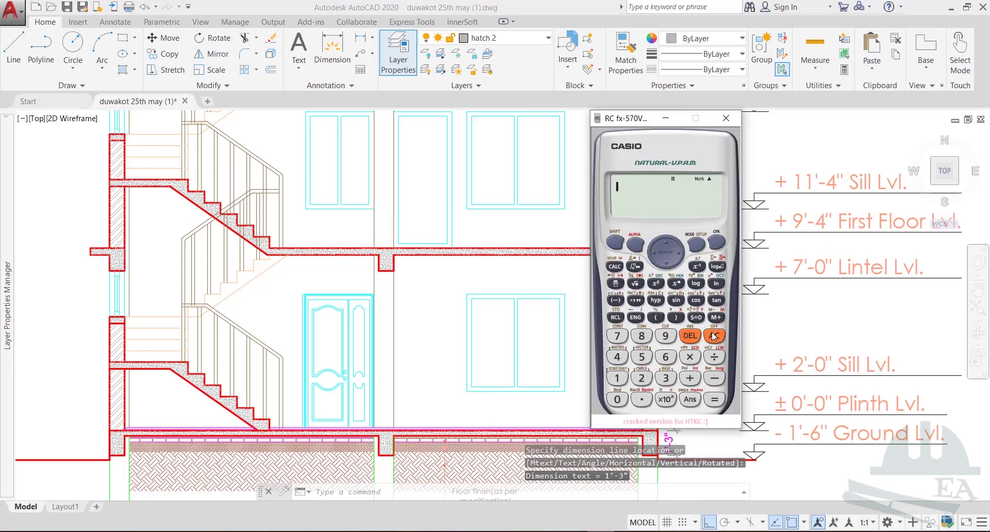
text(1+2/12)
key(Return)
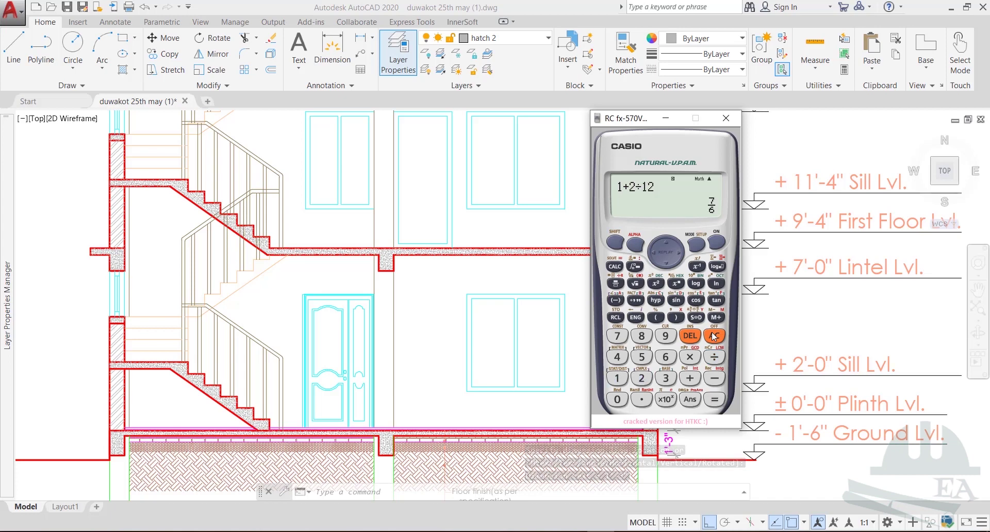
key(F8)
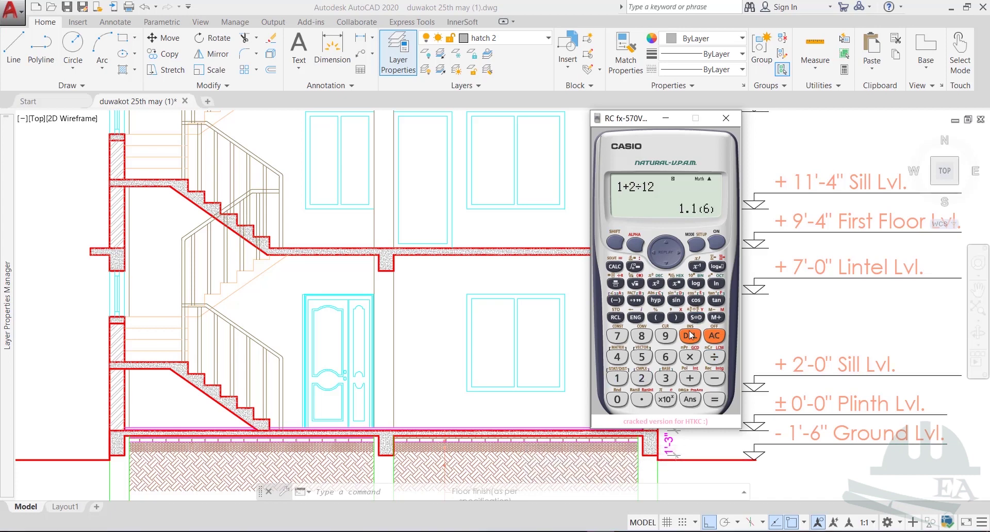
click(714, 336)
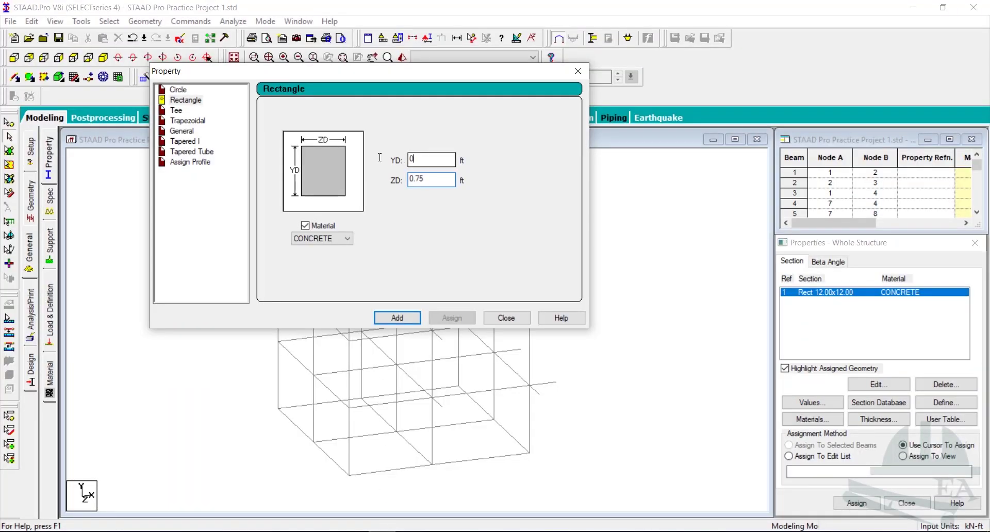
In STAAD.Pro, set the rectangular section's YD to 1.16 ft, add it as a concrete section, and close the Property dialog.
key(shift+Tab)
text(1.16)
click(400, 318)
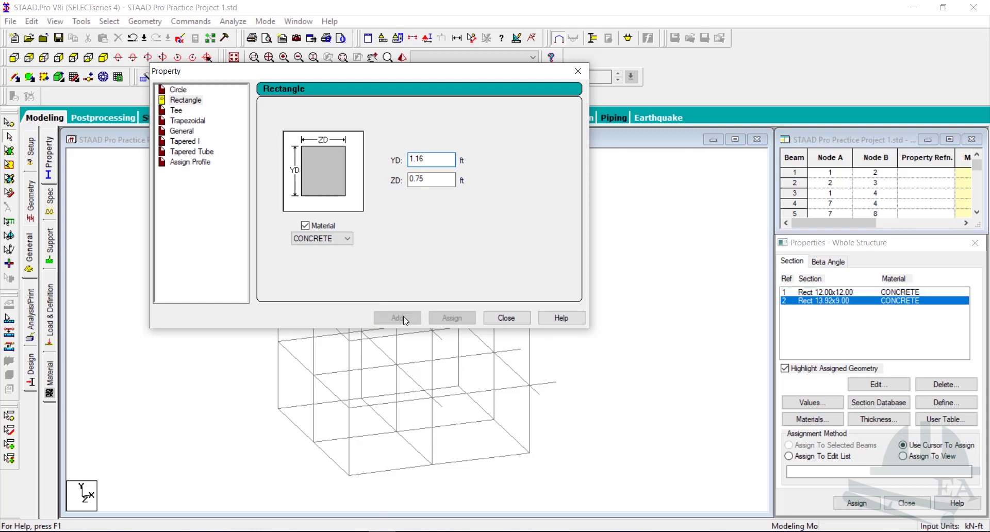
click(507, 316)
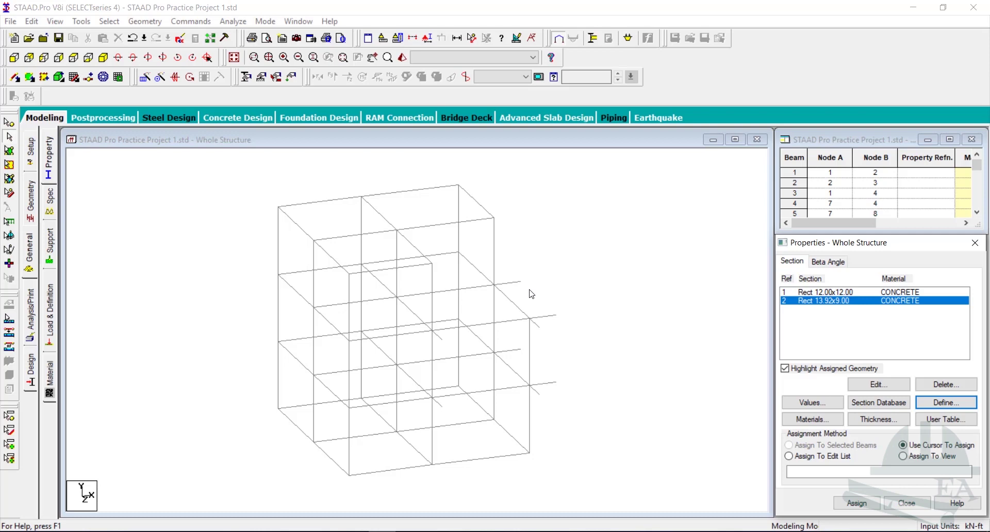
Assign the Rect 13.92x9.00 concrete section to all beams parallel to X and Z, and clear the selection.
click(813, 293)
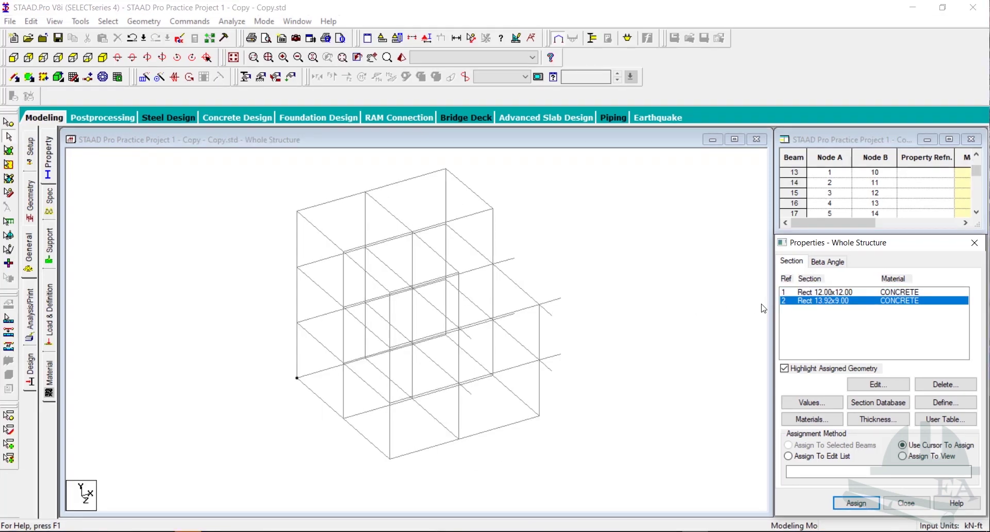
click(108, 21)
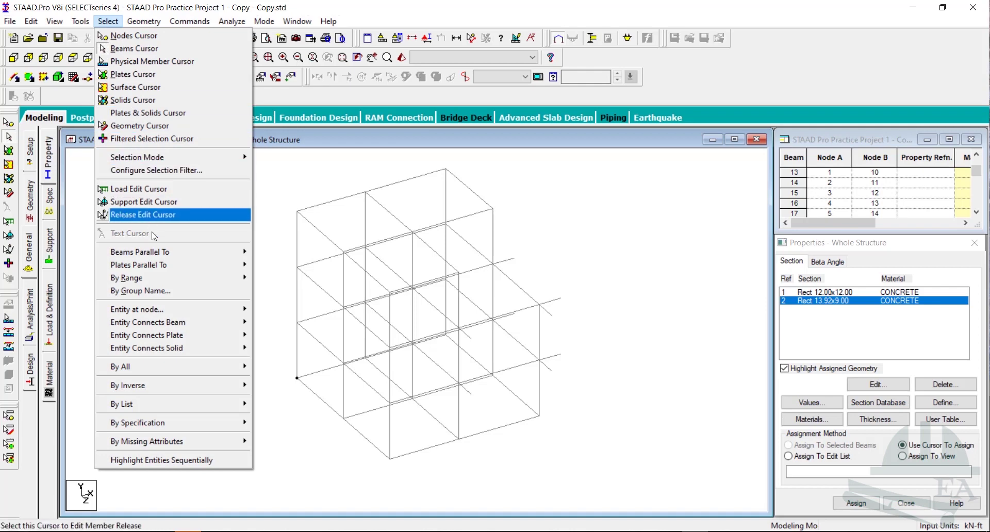
mouse_move(159, 254)
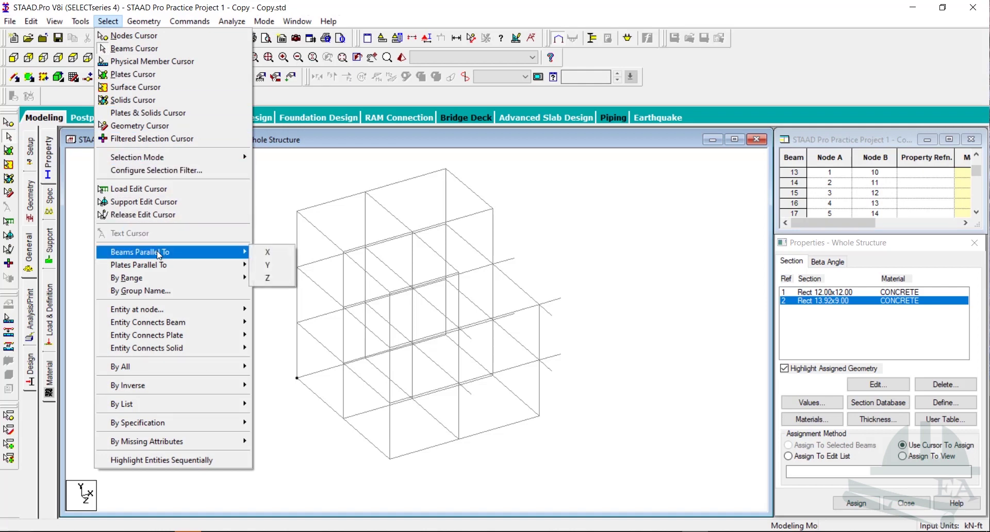
click(263, 253)
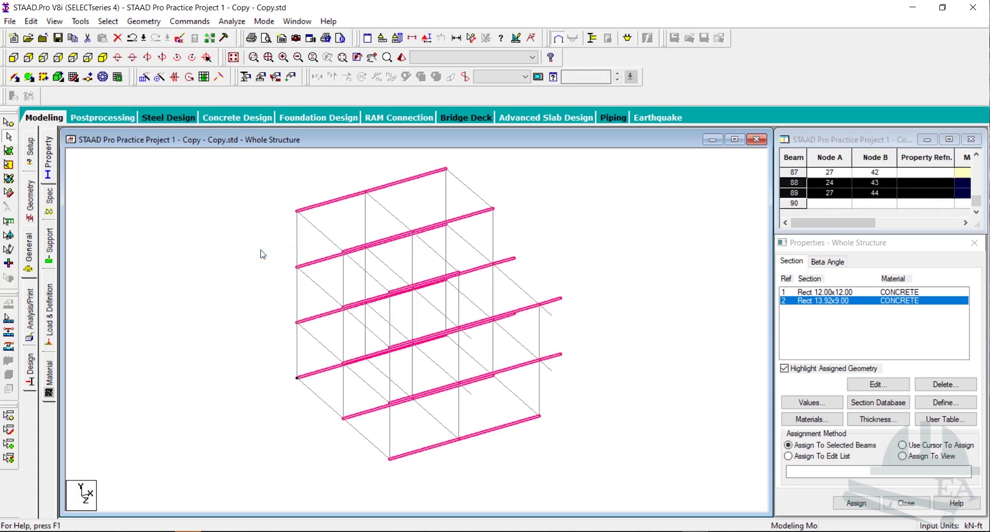
click(112, 23)
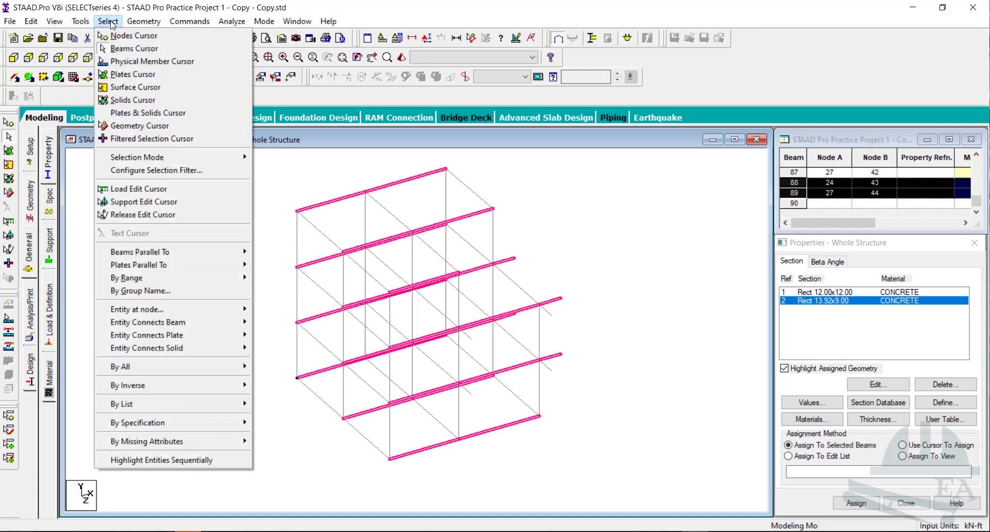
mouse_move(196, 254)
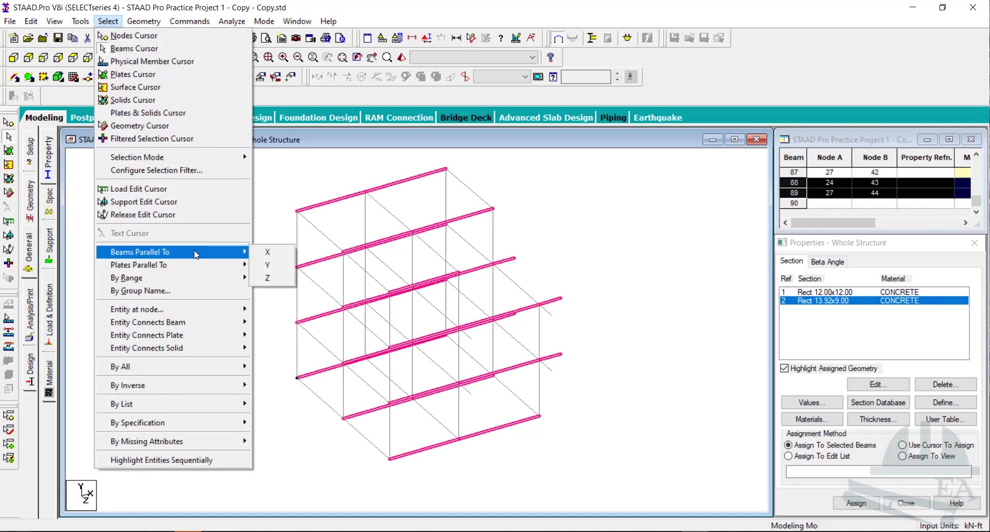
click(264, 279)
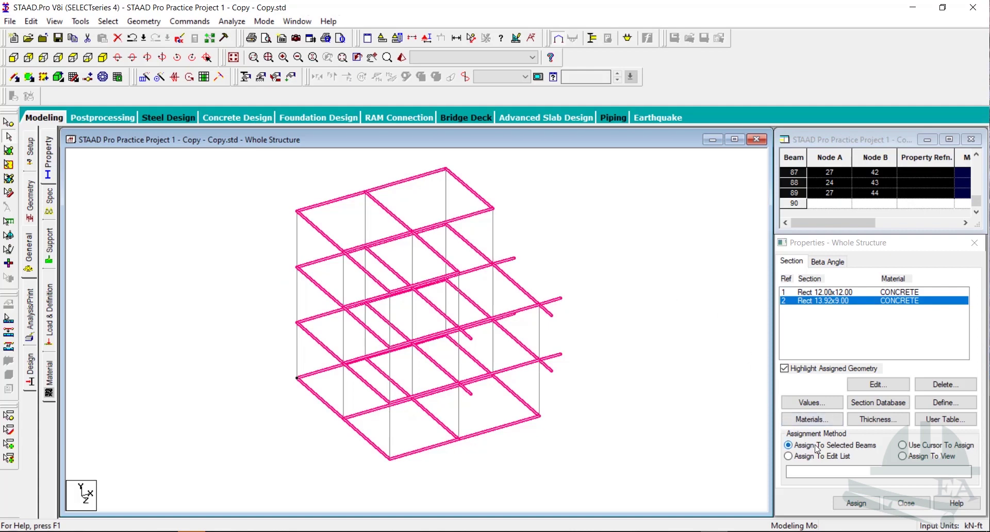
click(854, 504)
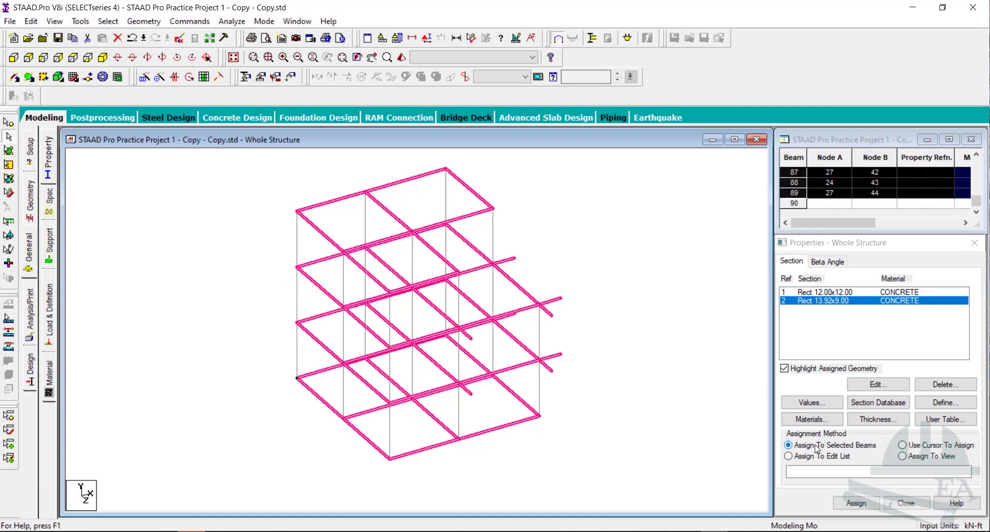
click(855, 503)
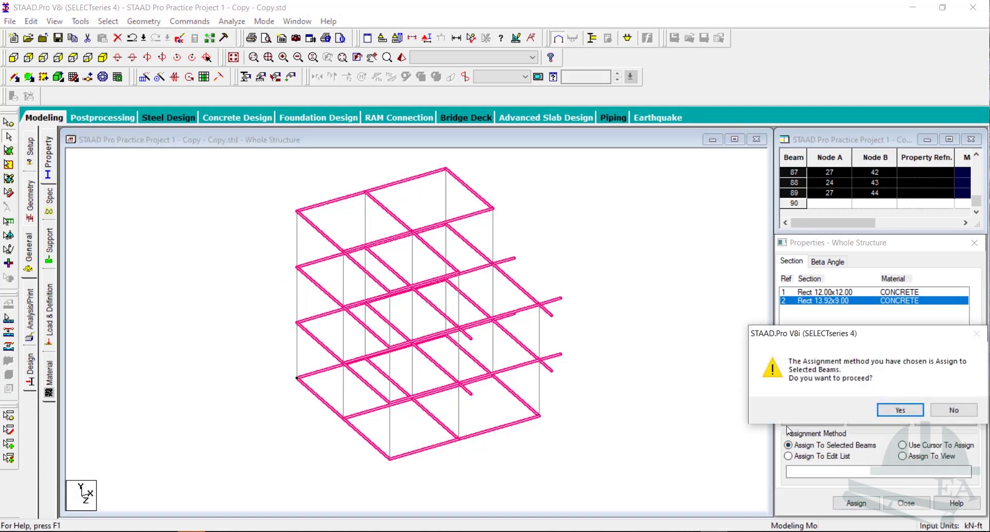
click(898, 410)
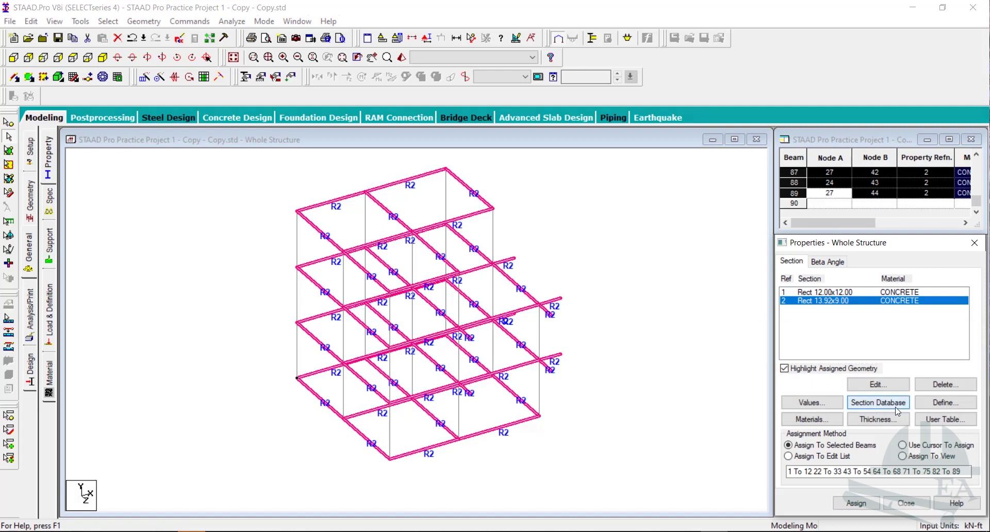
click(656, 292)
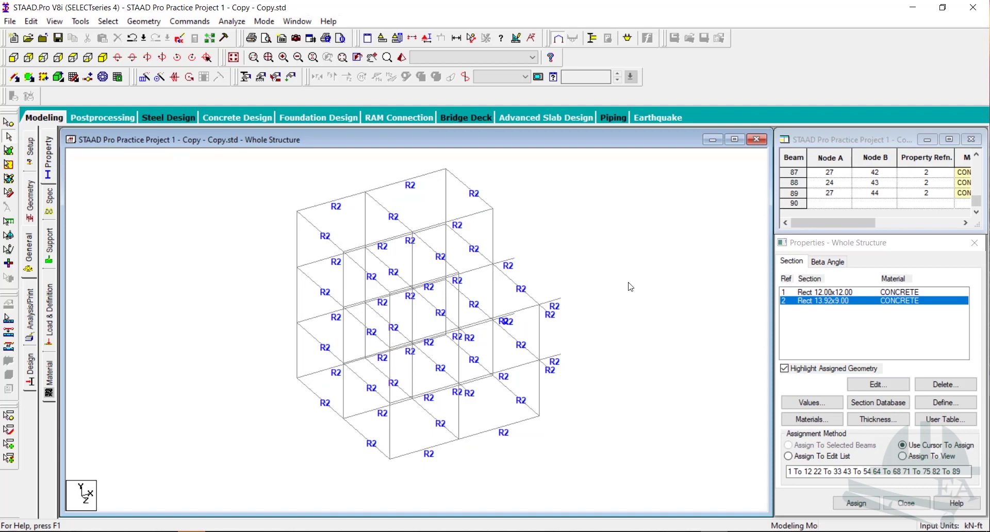
Assign the Rect 12.00x12.00 concrete section to all members parallel to Y.
click(815, 294)
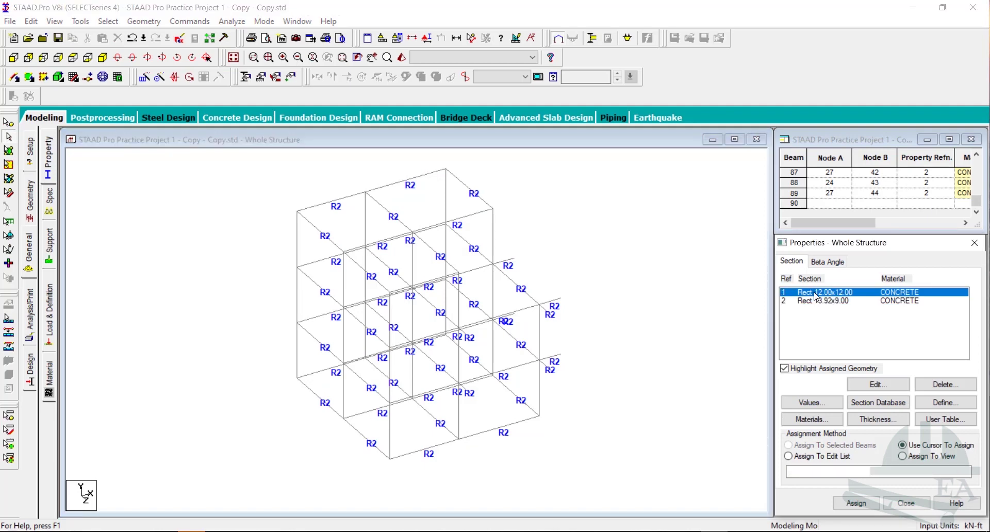
click(107, 23)
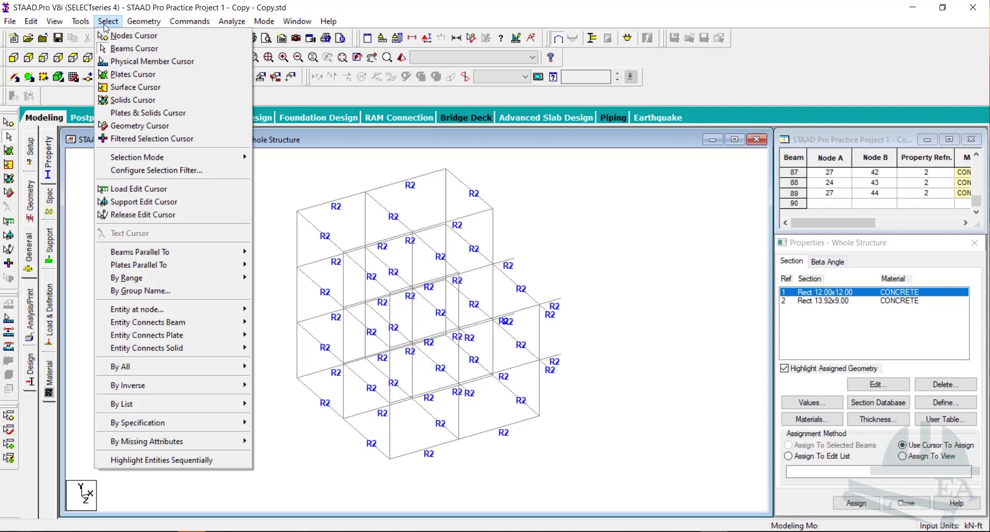
mouse_move(227, 251)
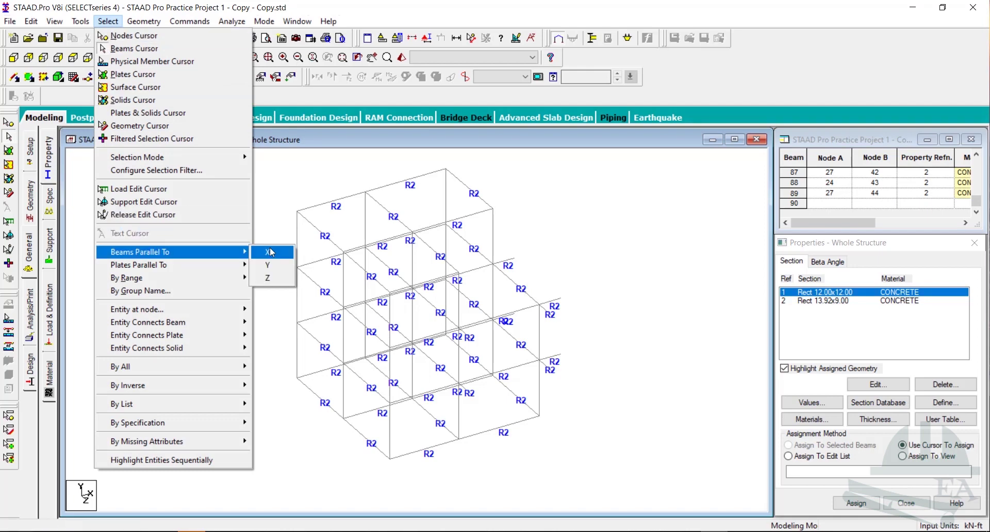
click(268, 265)
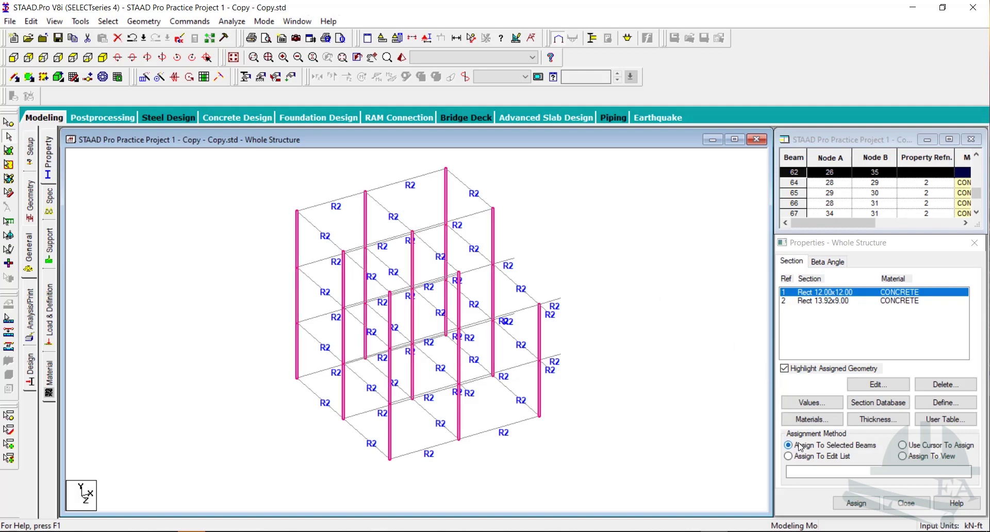
click(856, 503)
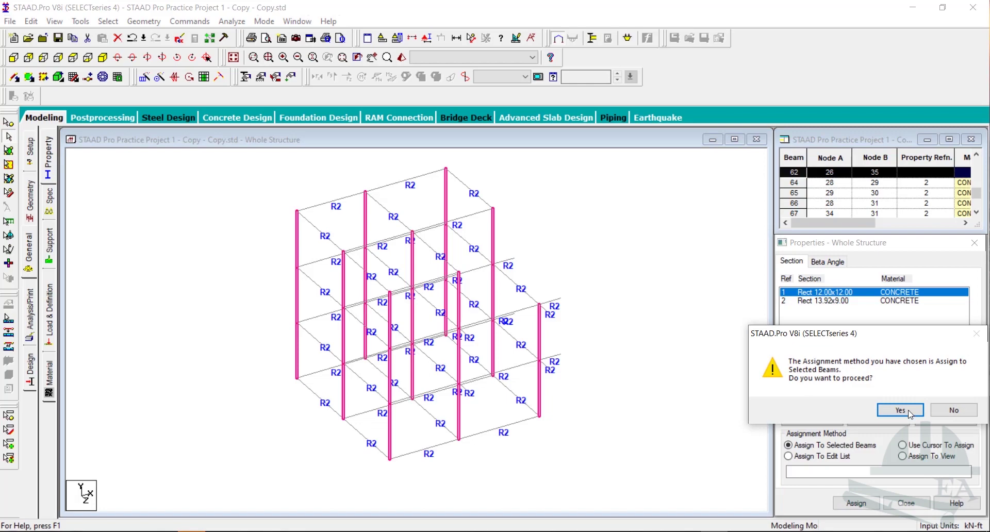
click(900, 410)
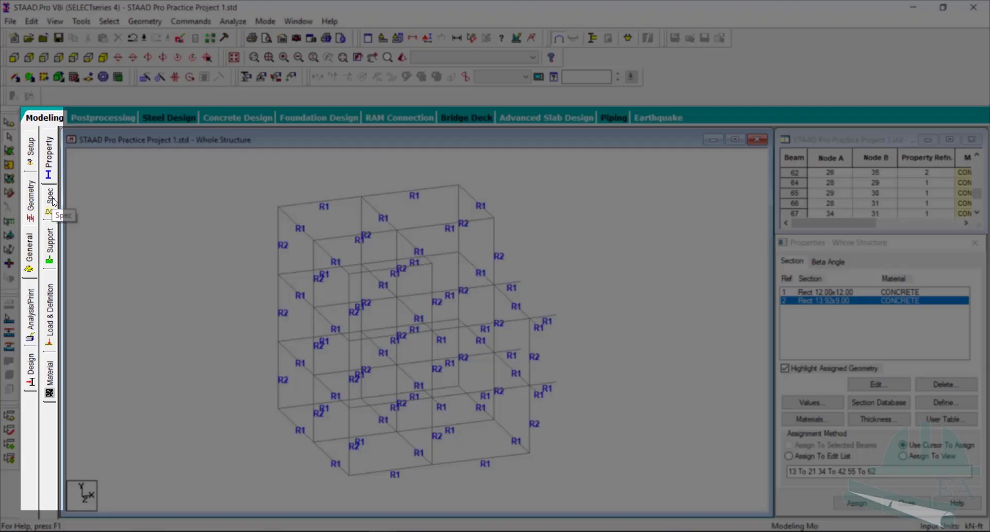
Open the member specifications for the whole structure and switch to Autodesk SketchBook Pro.
click(54, 201)
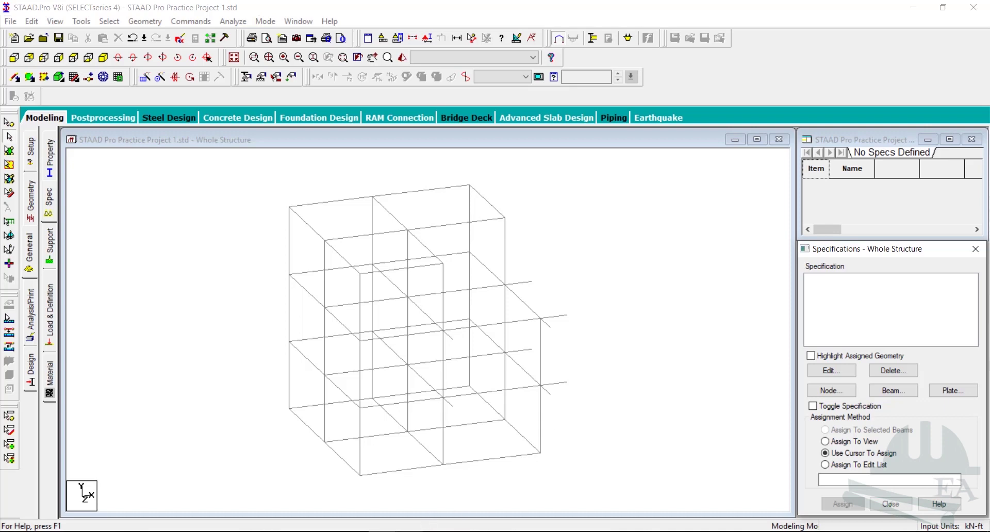
click(409, 530)
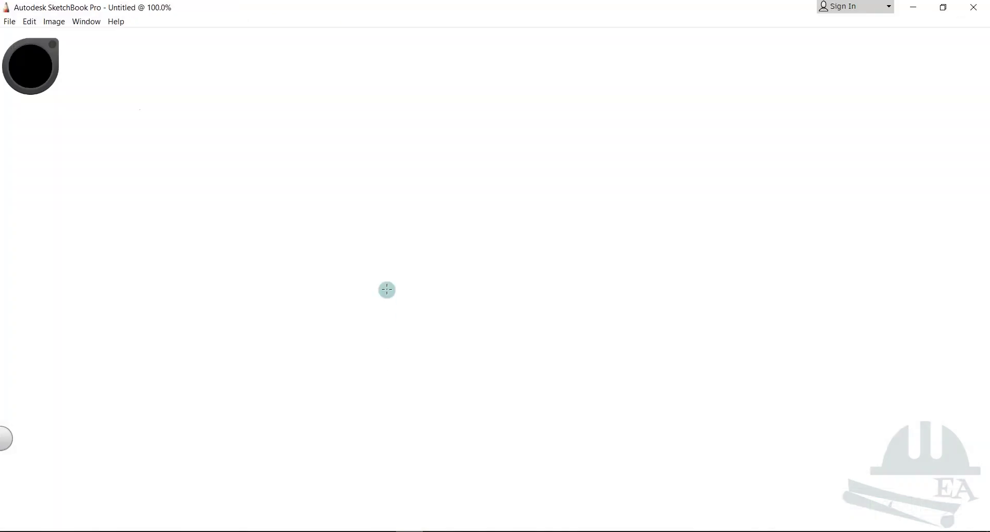
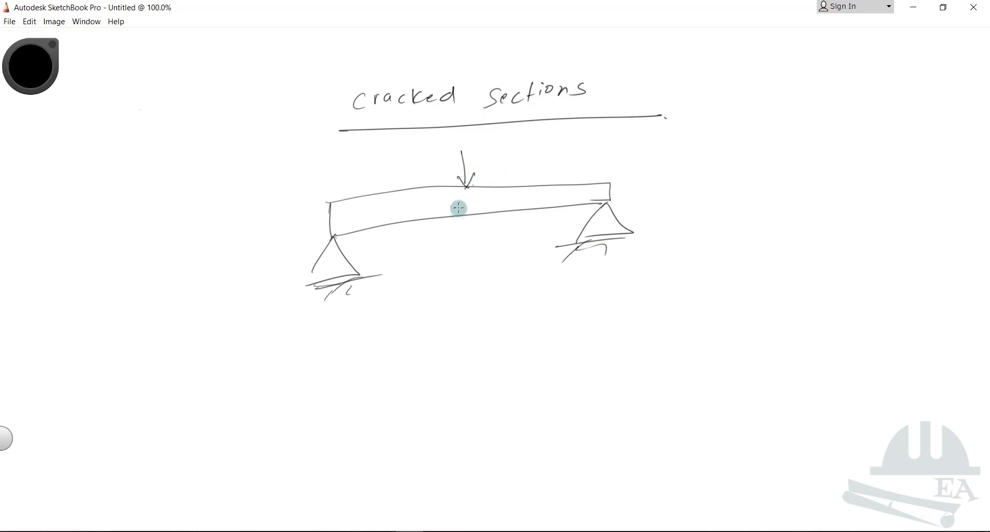
Draw a dashed centre line along the loaded, simply supported beam and sketch the beam's sagging deflected shape below it.
drag(473, 173, 466, 187)
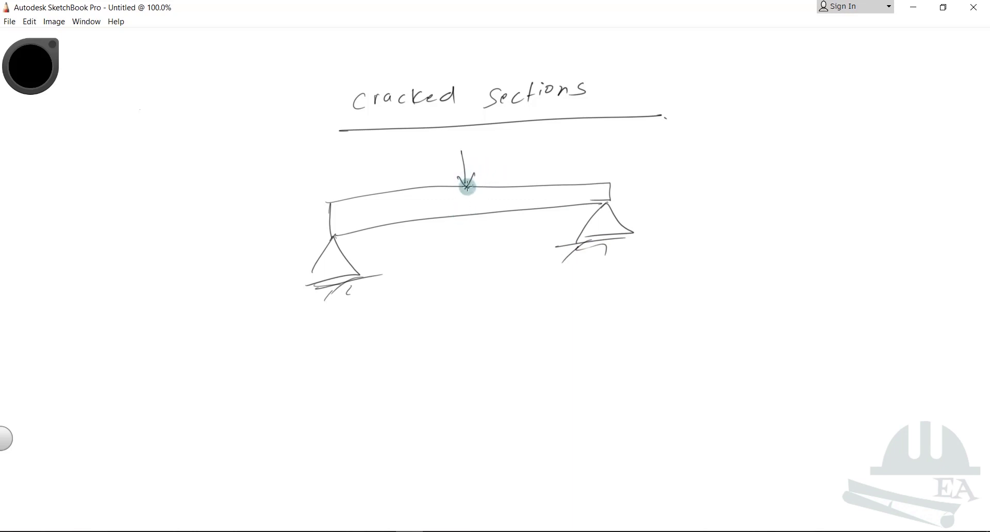
mouse_move(330, 205)
mouse_down()
mouse_move(406, 210)
mouse_move(606, 193)
mouse_up()
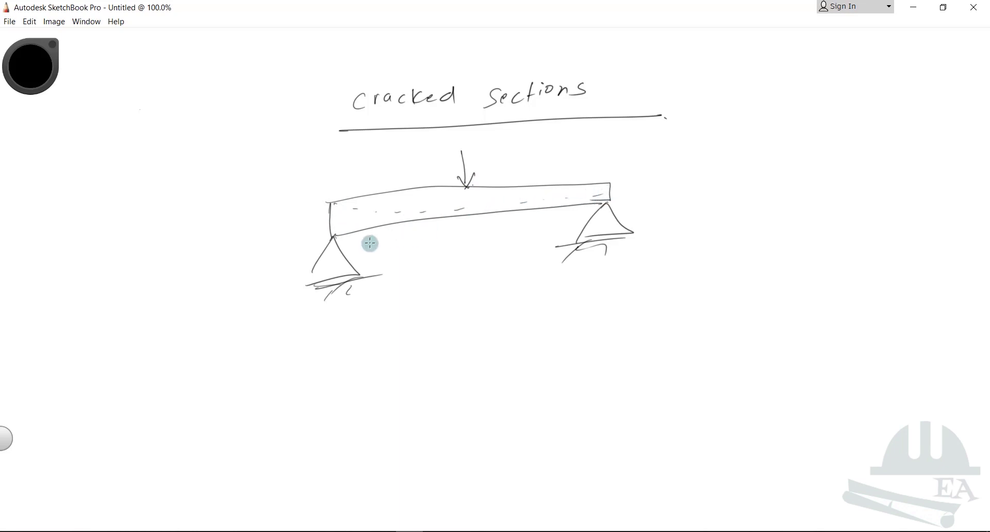
mouse_move(367, 339)
mouse_down()
mouse_move(461, 342)
mouse_move(558, 324)
mouse_move(609, 297)
mouse_move(606, 365)
mouse_up()
mouse_move(354, 339)
mouse_down()
mouse_move(366, 374)
mouse_move(480, 380)
mouse_move(550, 369)
mouse_up()
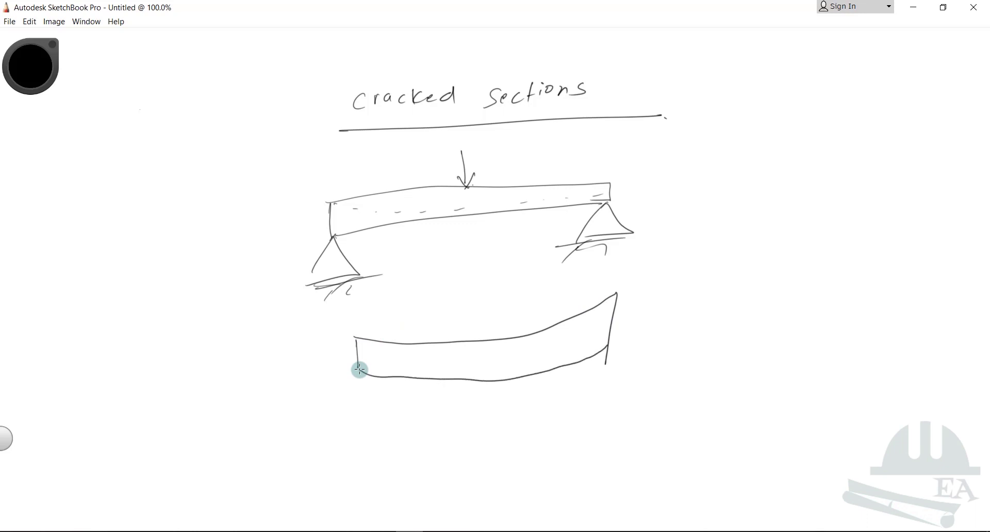
Draw a dotted centre line inside the sagging beam and mark its bottom edge with a short stroke.
click(549, 343)
drag(408, 384, 466, 382)
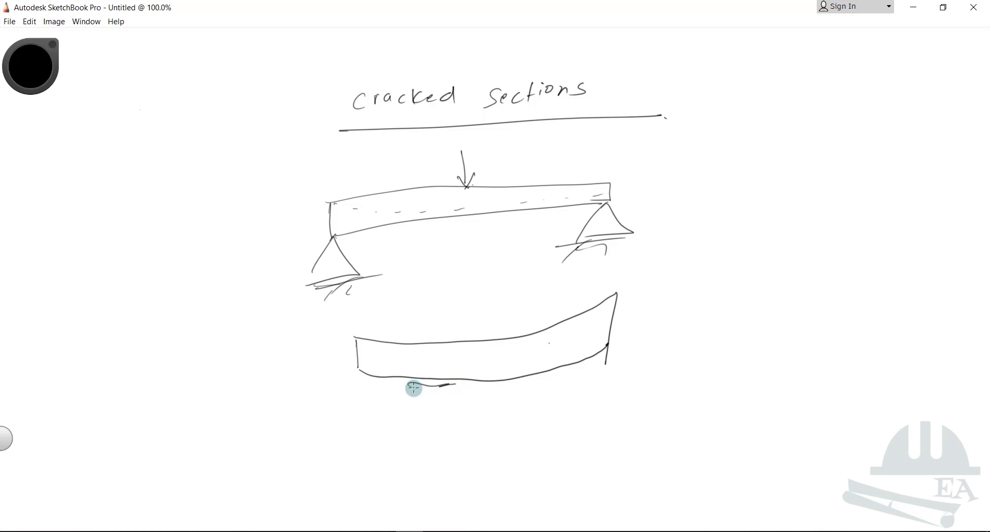
drag(358, 356, 471, 354)
click(479, 351)
click(489, 350)
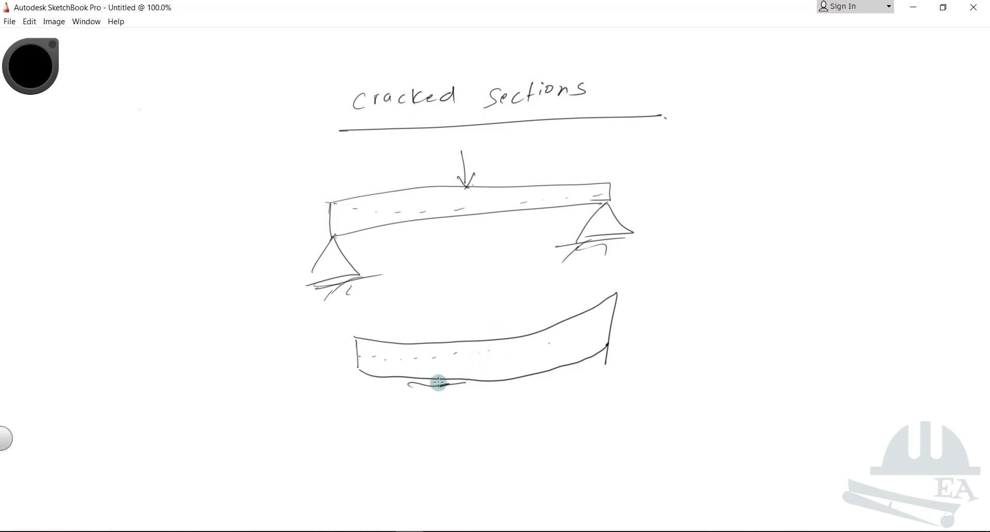
Sketch small triangular cracks along the bottom edge of the sagging beam, plus a wavy crack line beside it.
drag(447, 381, 458, 382)
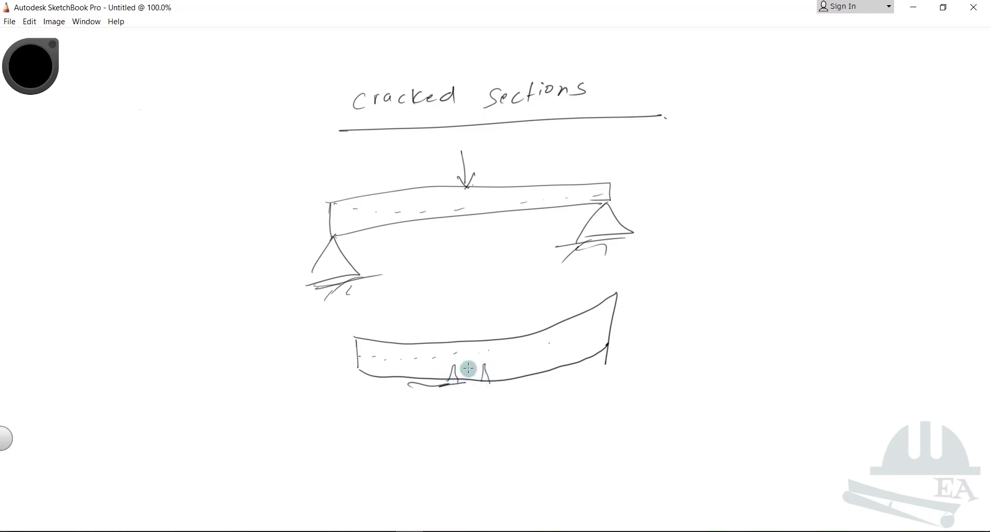
drag(725, 265, 717, 317)
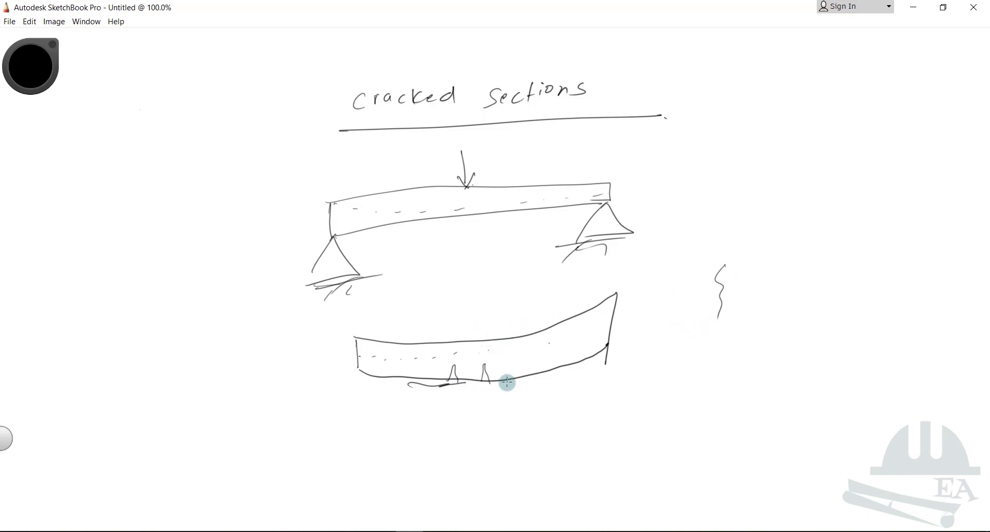
drag(507, 382, 518, 381)
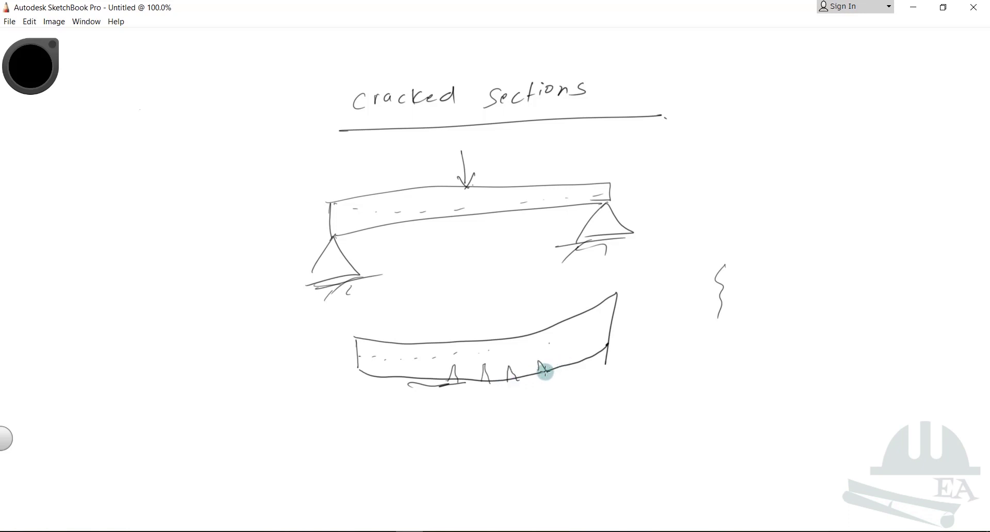
Draw an arrow from the end of the sagging beam and label it with an underlined "cracked section".
mouse_move(538, 371)
mouse_down()
mouse_move(580, 347)
mouse_move(592, 362)
mouse_move(684, 366)
mouse_up()
mouse_move(691, 365)
mouse_down()
mouse_move(705, 354)
mouse_move(719, 364)
mouse_up()
mouse_move(727, 350)
mouse_down()
mouse_move(725, 363)
mouse_move(742, 347)
mouse_move(811, 331)
mouse_move(813, 340)
mouse_move(862, 343)
mouse_move(881, 332)
mouse_move(893, 341)
mouse_move(673, 363)
mouse_up()
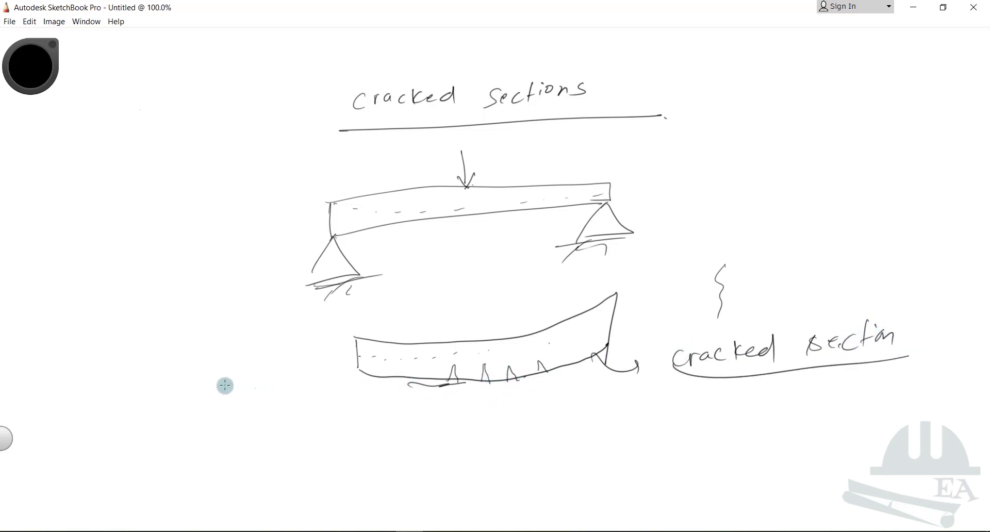
Write an underlined "strength" with a downward arrow, and circle the lower midspan zone on both the straight and the cracked beam.
mouse_move(203, 387)
mouse_down()
mouse_move(189, 411)
mouse_move(230, 382)
mouse_move(274, 370)
mouse_up()
mouse_move(281, 336)
mouse_down()
mouse_move(298, 363)
mouse_move(302, 346)
mouse_up()
drag(302, 386, 218, 440)
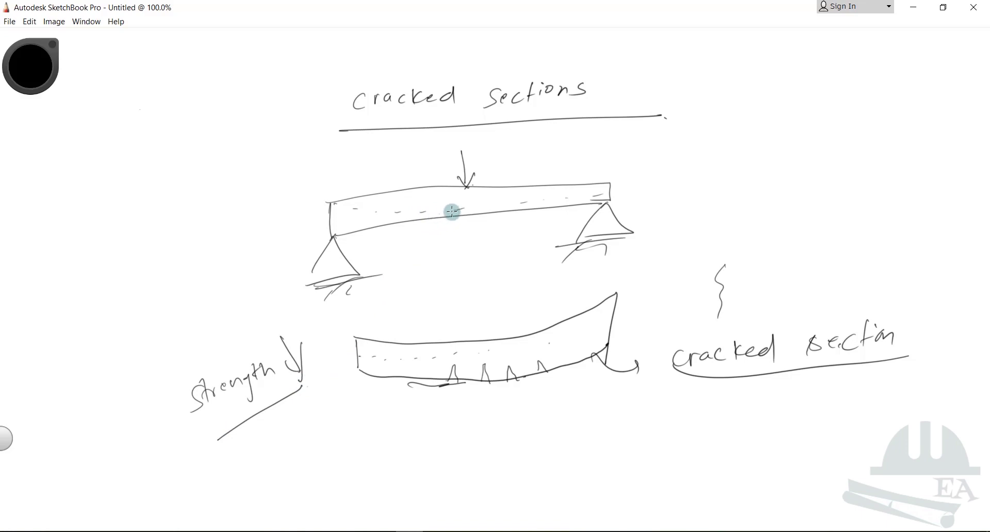
mouse_move(486, 204)
mouse_down()
mouse_move(430, 219)
mouse_move(459, 238)
mouse_up()
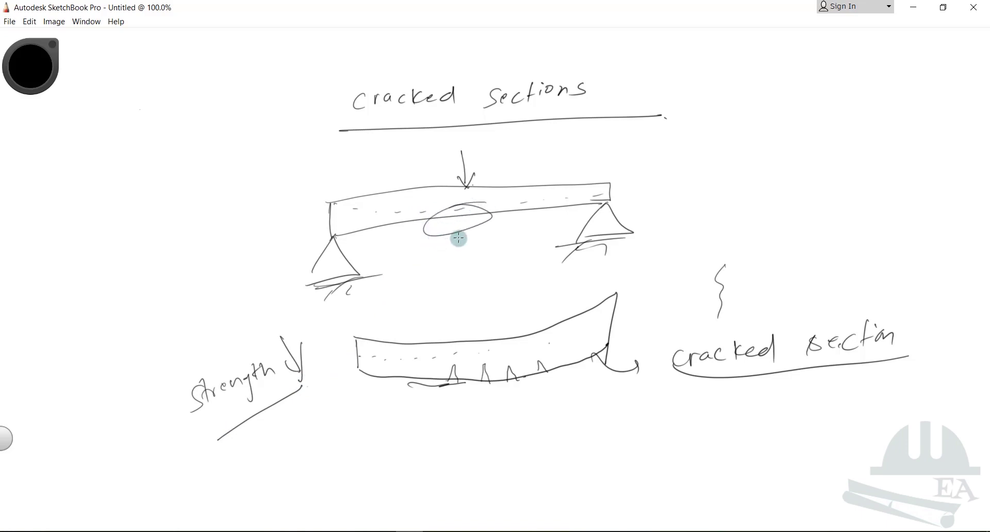
mouse_move(542, 356)
mouse_down()
mouse_move(453, 354)
mouse_move(544, 390)
mouse_move(464, 372)
mouse_up()
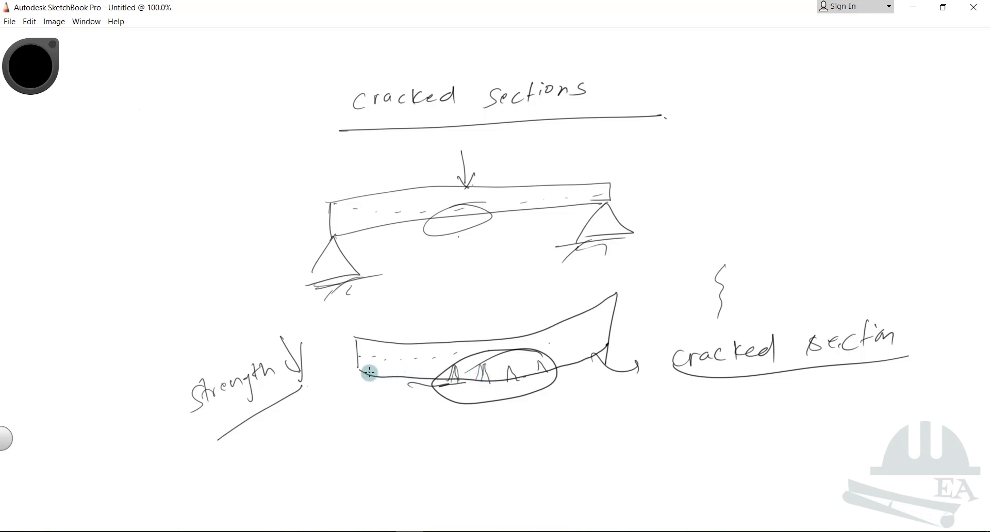
Draw reinforcement lines along the lower part of the sagging beam, circle their end and label it with an underlined "Tension".
drag(372, 360, 448, 358)
drag(391, 367, 369, 372)
mouse_move(433, 368)
mouse_down()
mouse_move(513, 367)
mouse_move(583, 345)
mouse_up()
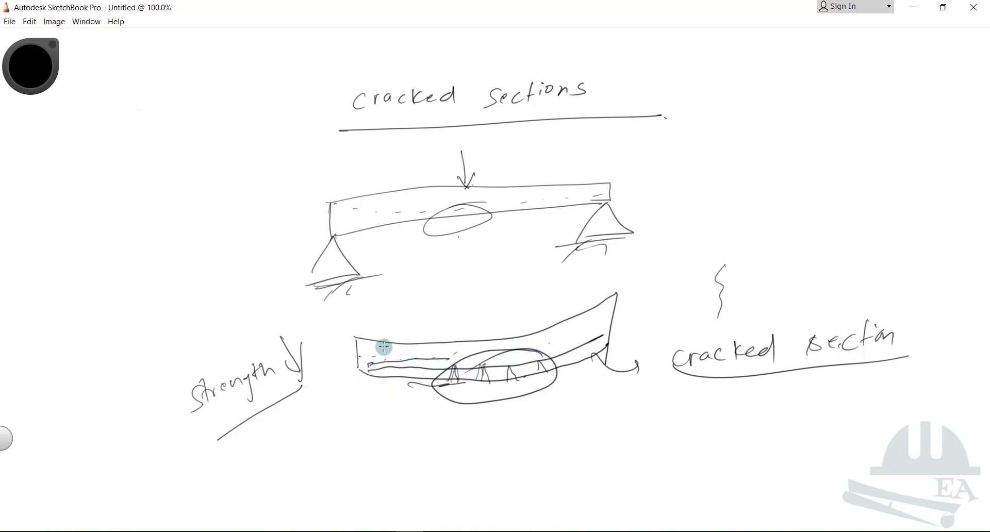
mouse_move(370, 368)
mouse_down()
mouse_move(387, 396)
mouse_move(387, 360)
mouse_move(393, 400)
mouse_move(440, 431)
mouse_move(433, 440)
mouse_move(511, 437)
mouse_move(529, 424)
mouse_up()
drag(415, 481, 544, 448)
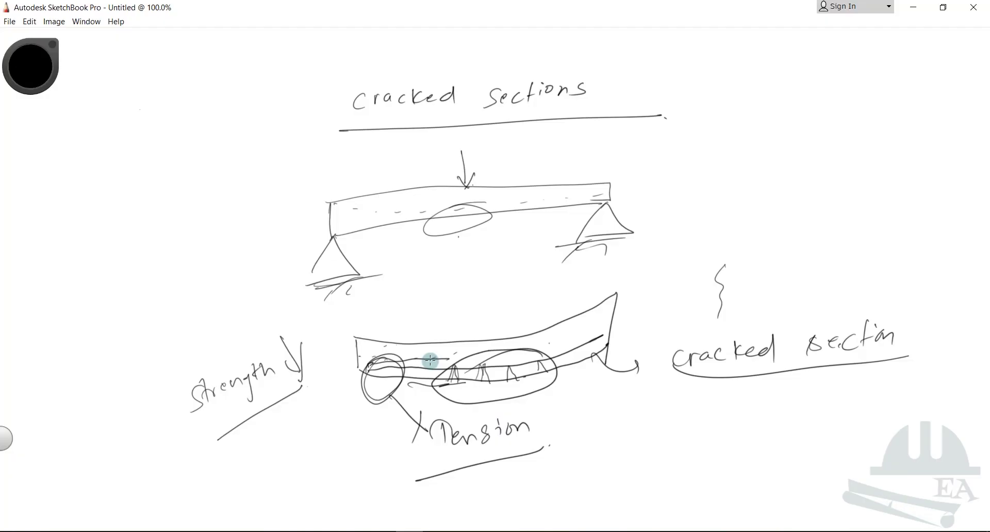
Switch to STAAD.Pro and add a beam property reduction specification with RIX, RIY and RIZ set to 0.7.
mouse_move(334, 528)
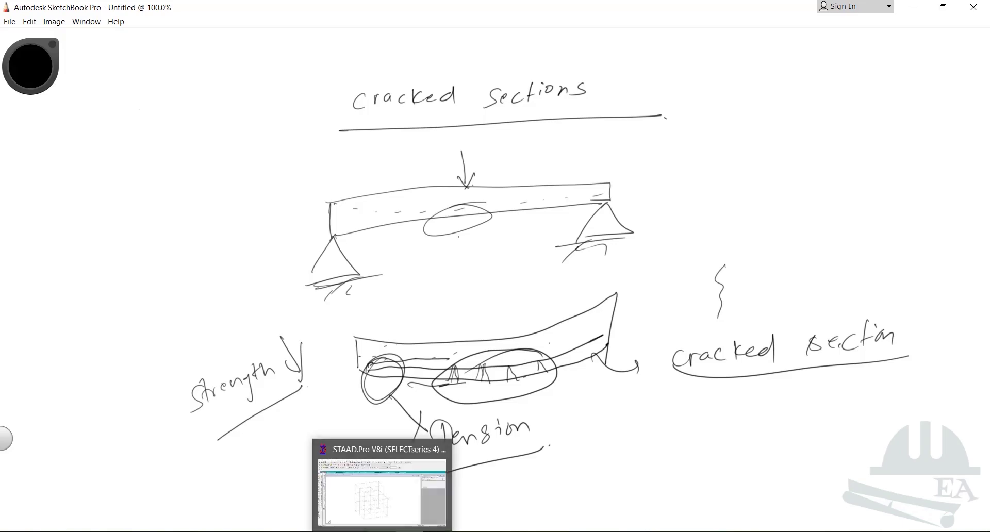
click(367, 495)
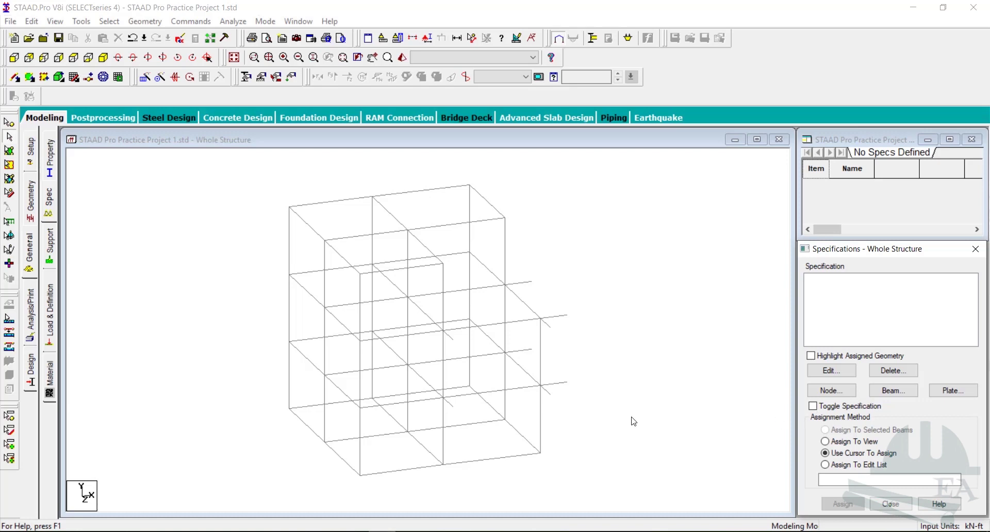
click(889, 392)
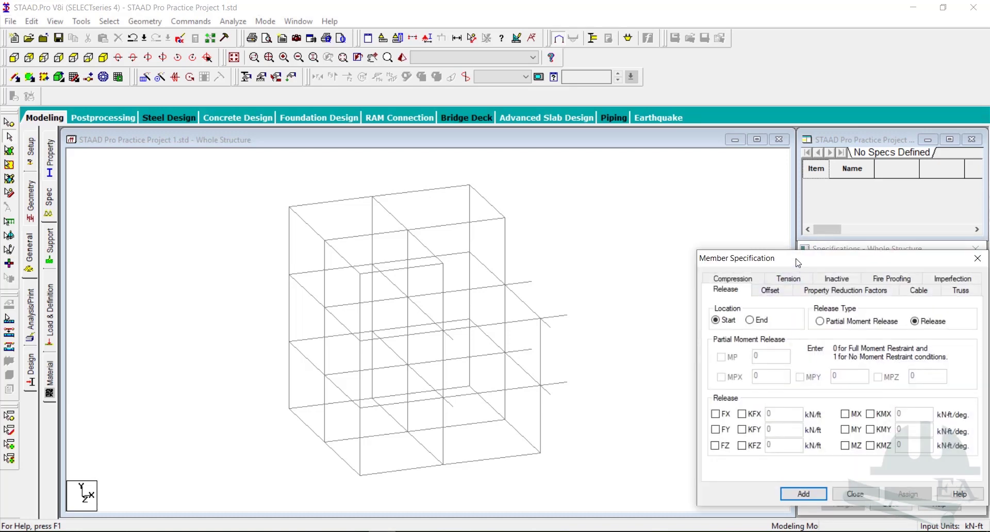
drag(796, 260, 524, 194)
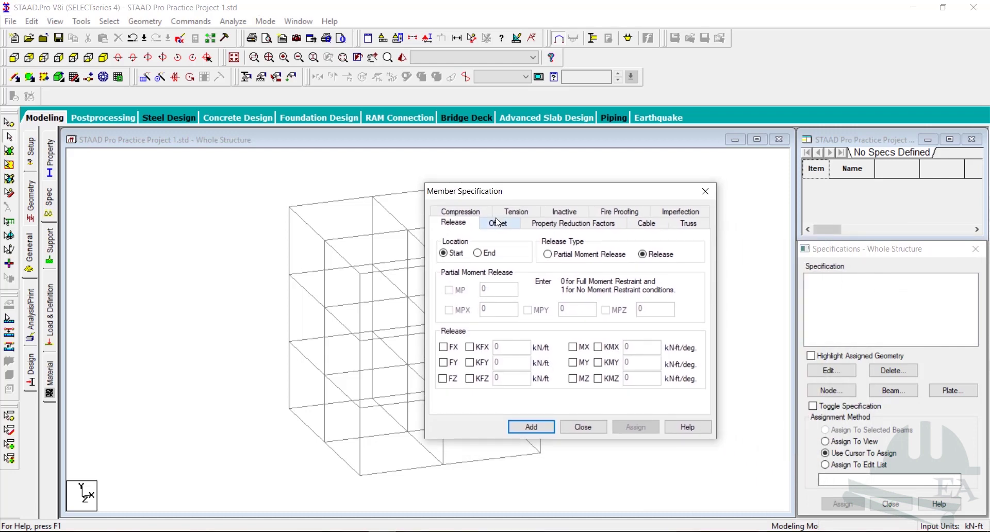
click(585, 226)
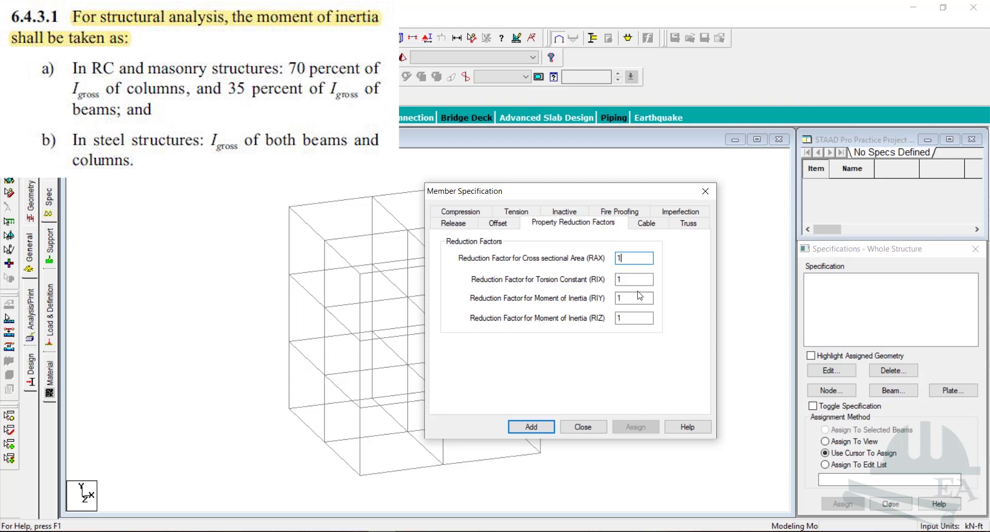
key(Tab)
text(0.)
key(Tab)
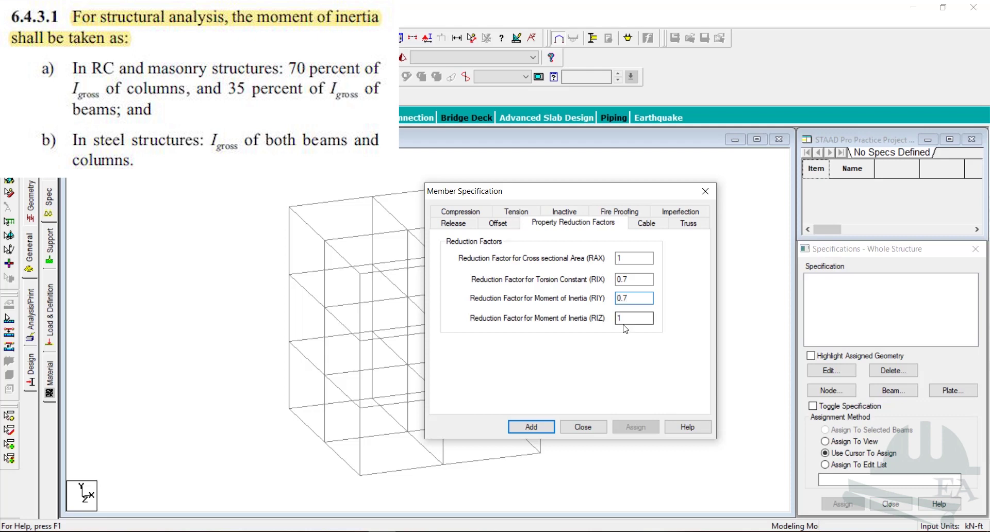
key(Tab)
click(546, 427)
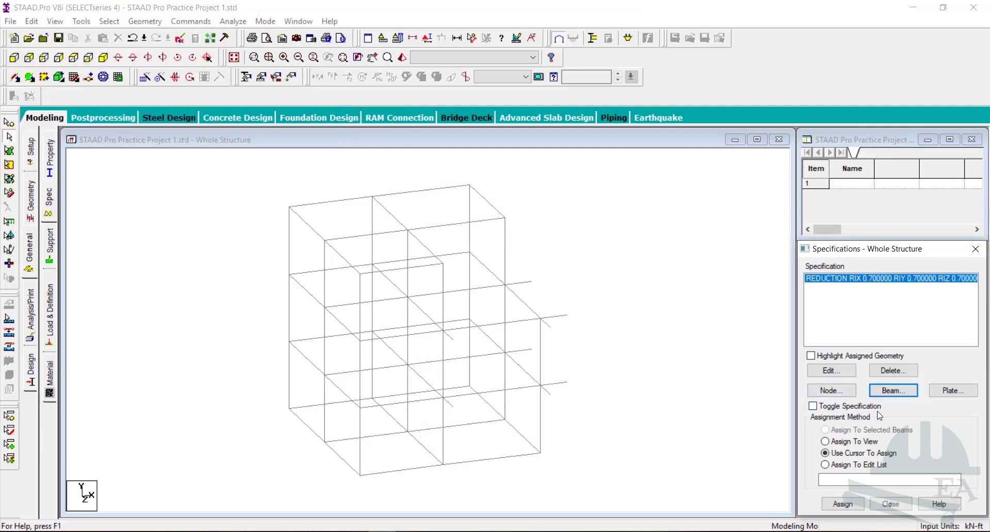
Add a second beam property reduction specification with RIX, RIY and RIZ set to 0.35.
click(893, 390)
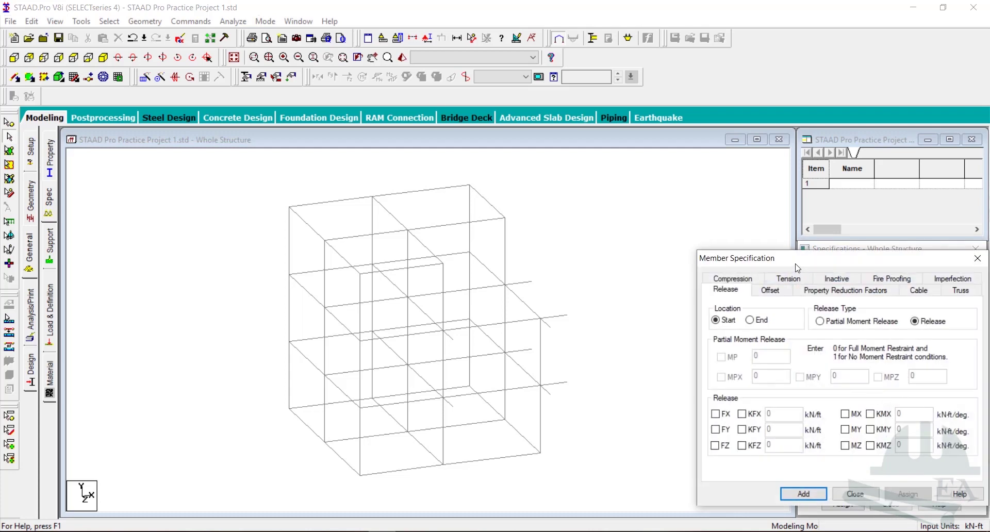
drag(797, 267, 434, 198)
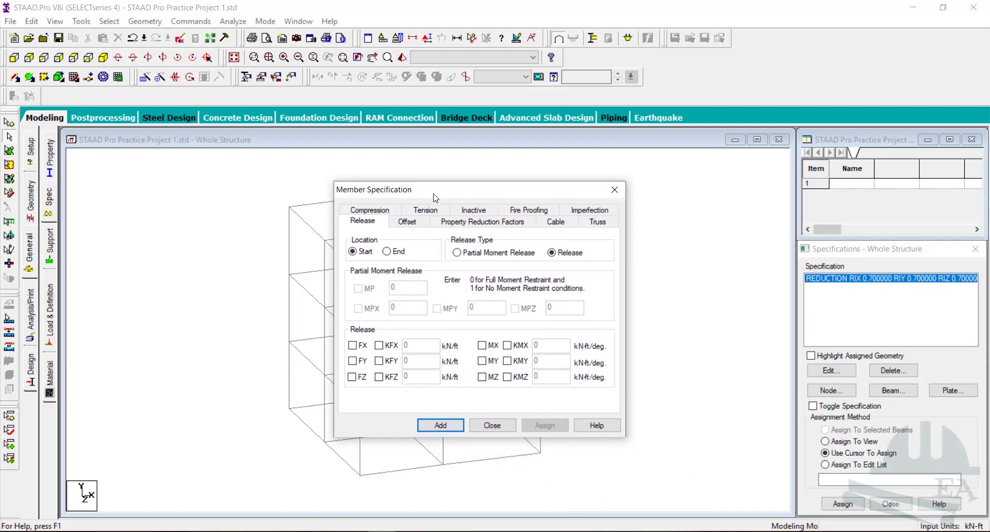
click(471, 223)
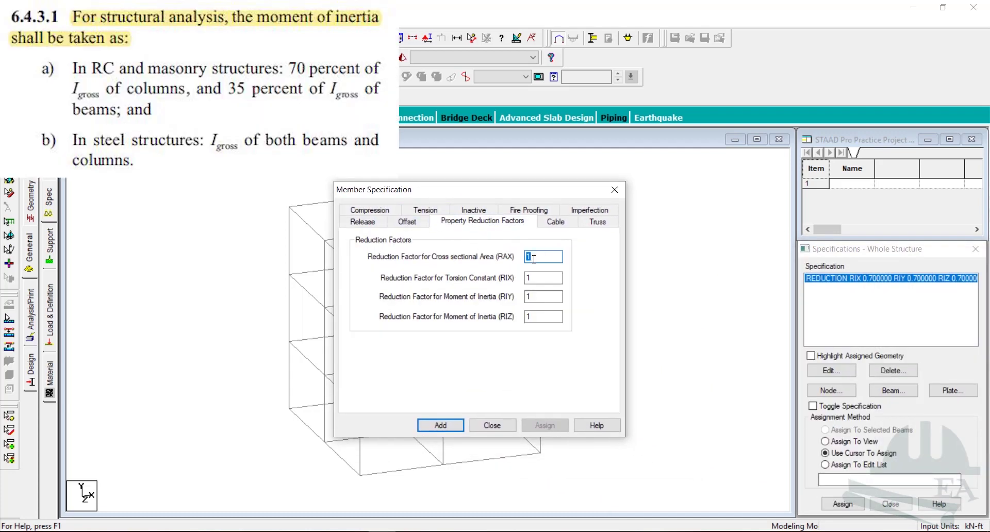
key(Tab)
key(Tab)
key(Tab)
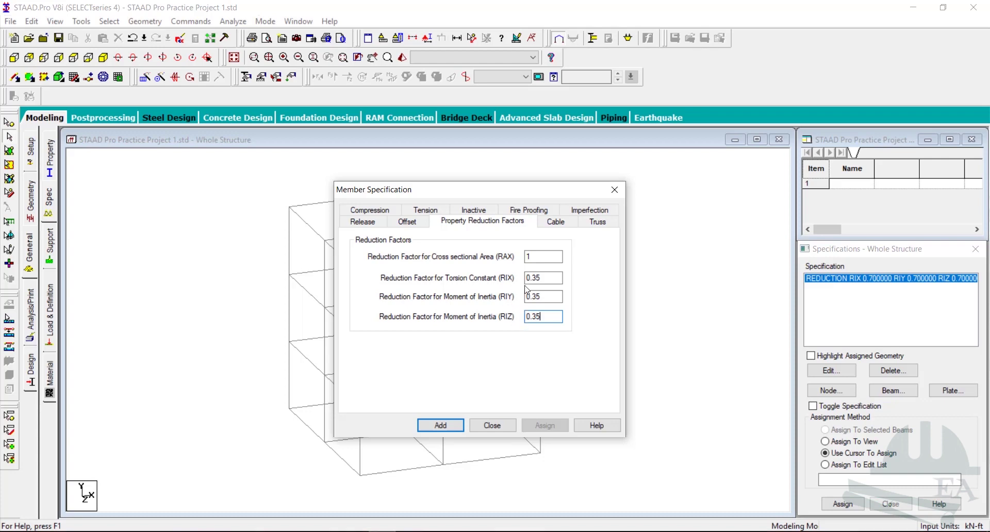
click(444, 428)
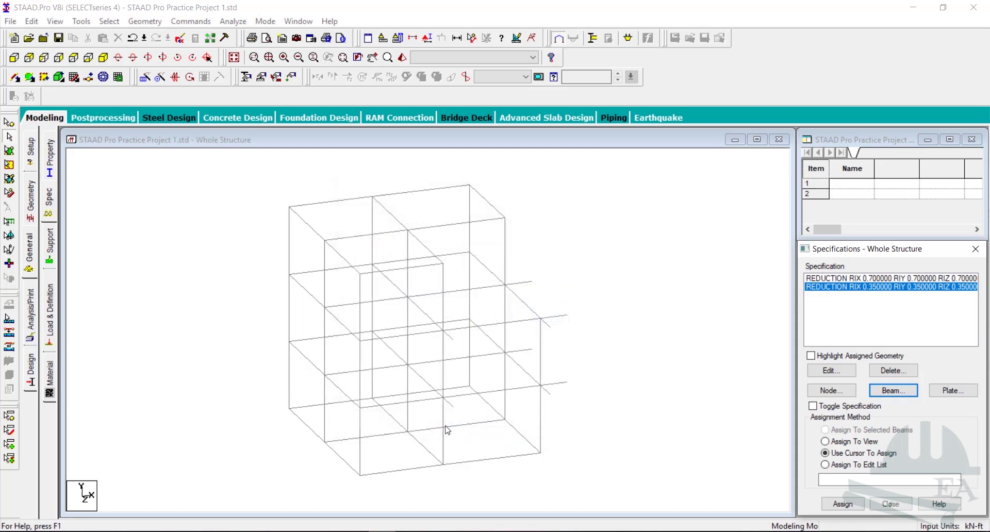
Assign the 0.70 reduction specification to all members parallel to Y.
click(859, 279)
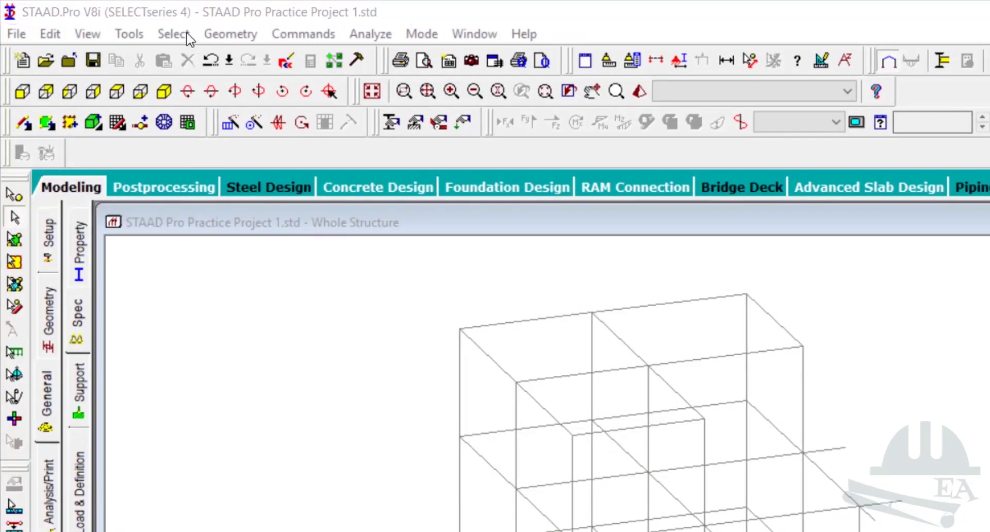
click(117, 21)
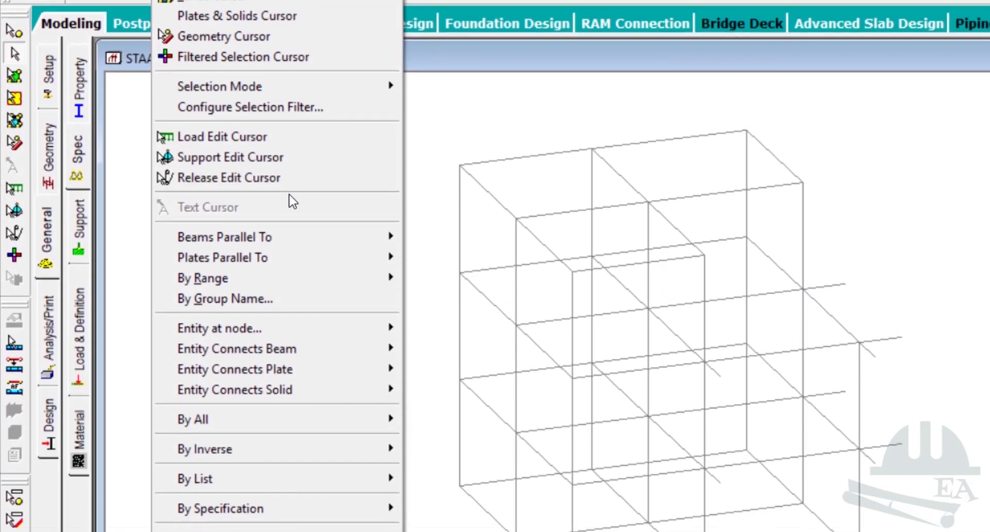
mouse_move(299, 401)
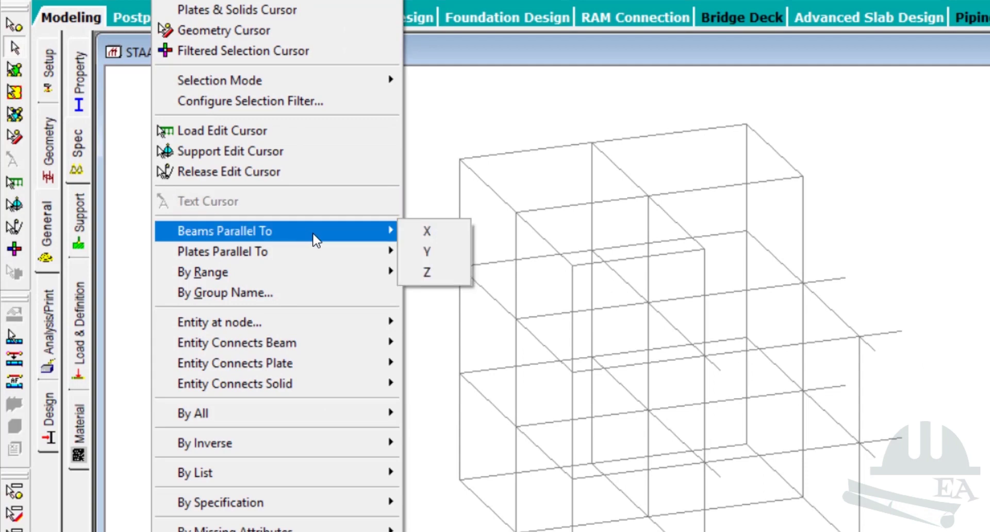
click(431, 258)
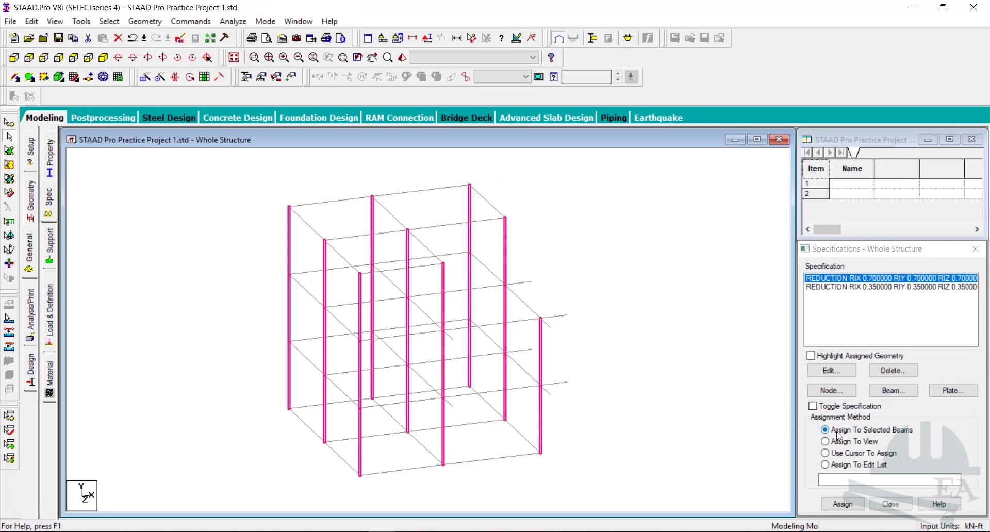
click(845, 507)
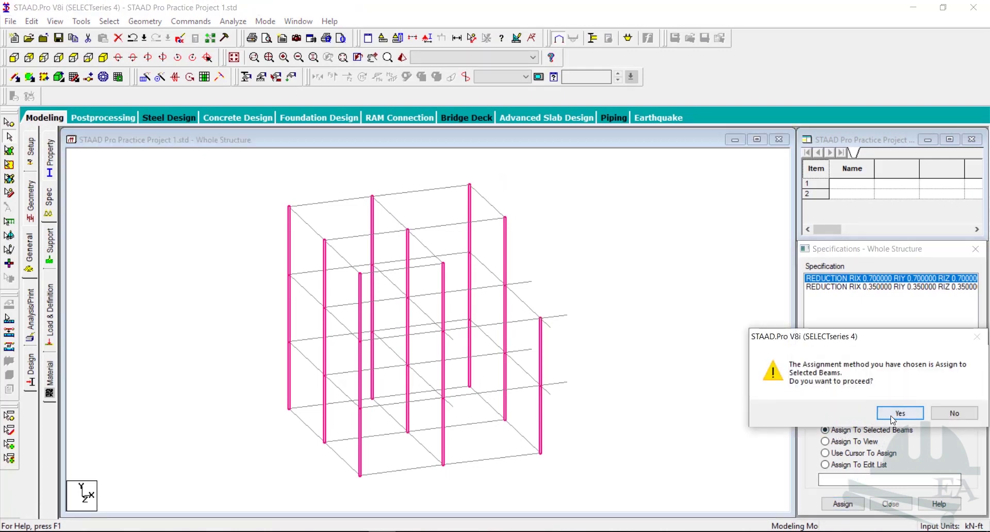
click(900, 413)
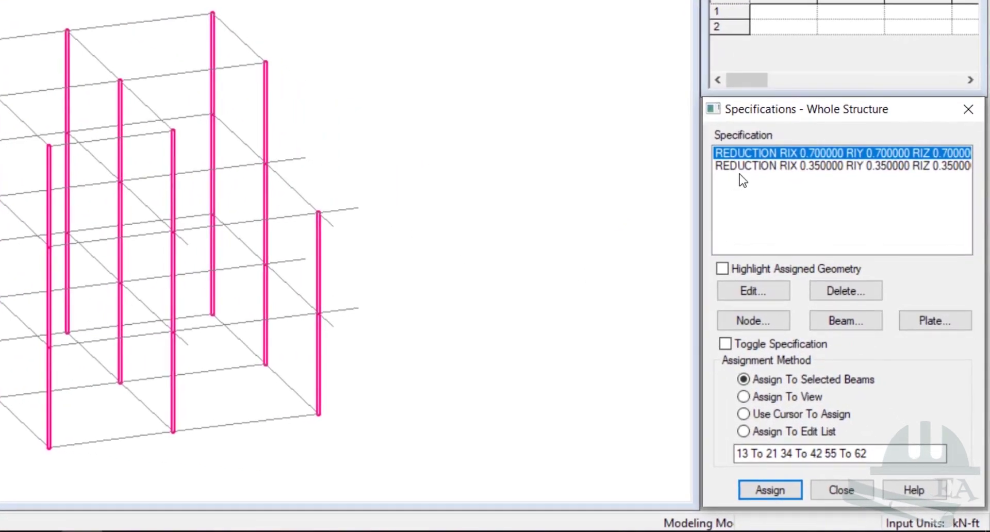
Clear the column selection and assign the 0.35 reduction specification to all members parallel to X and Z.
click(766, 166)
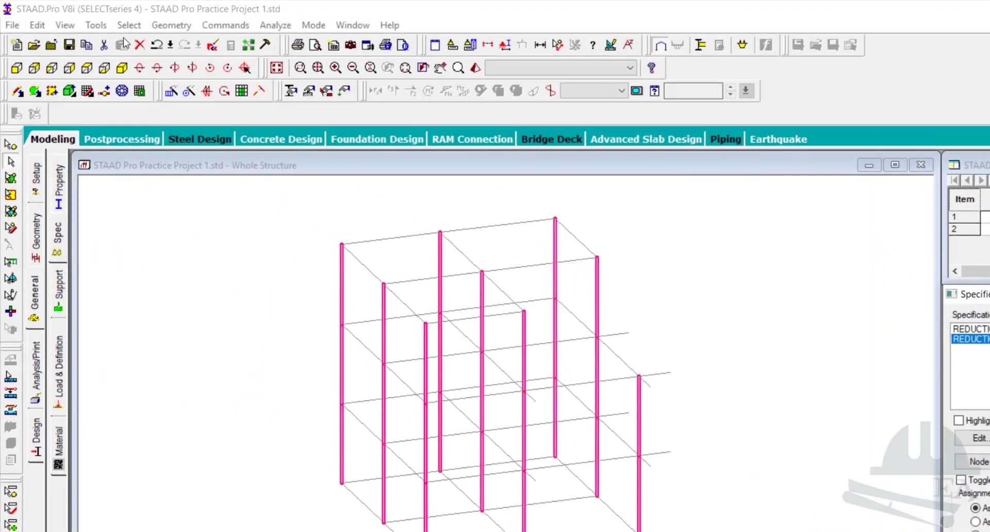
click(109, 21)
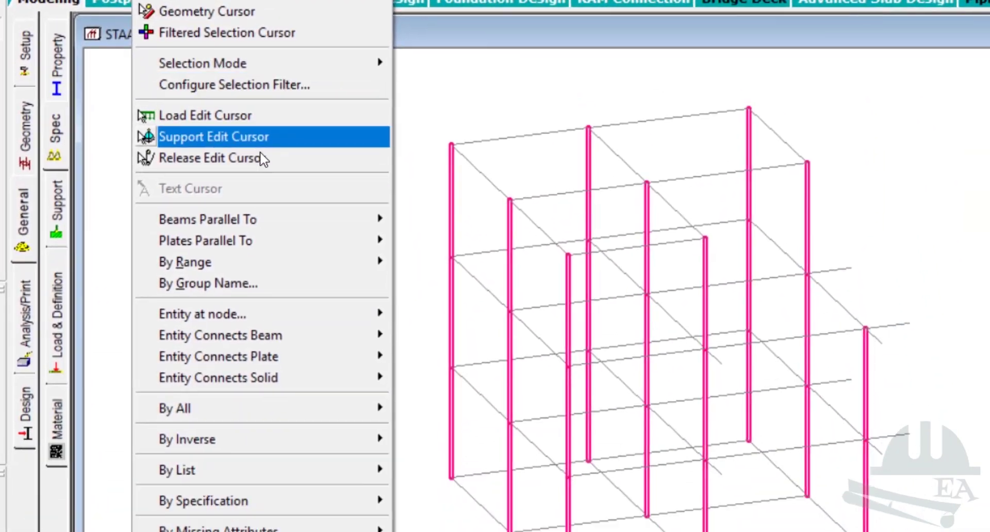
mouse_move(302, 424)
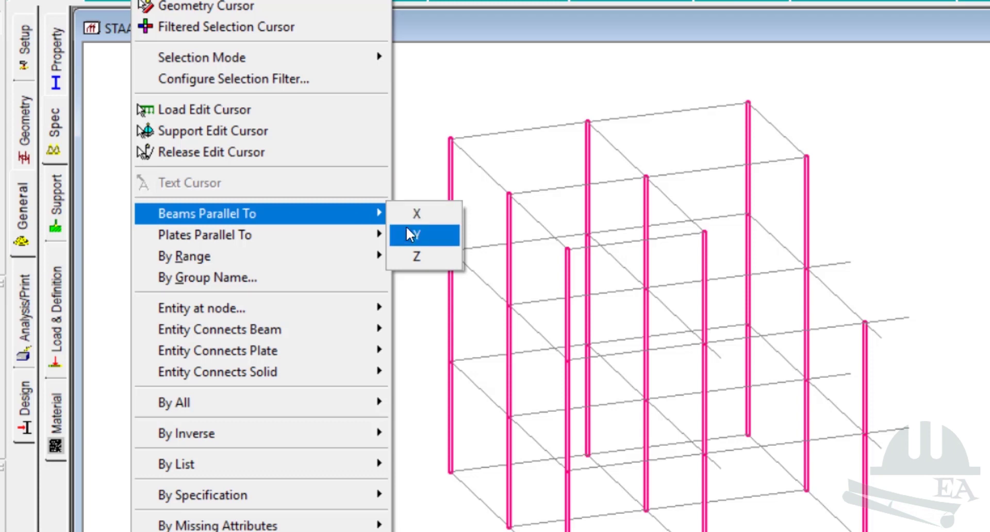
click(979, 271)
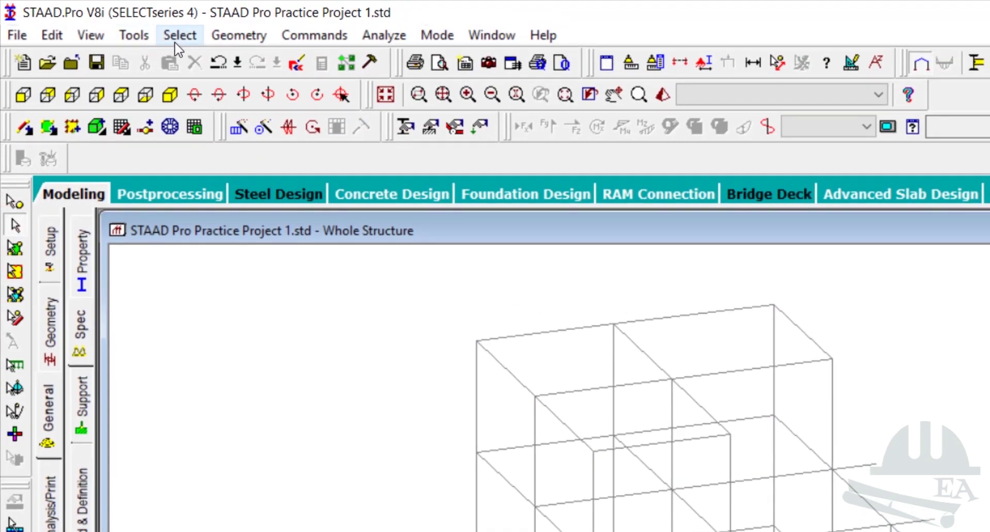
click(176, 42)
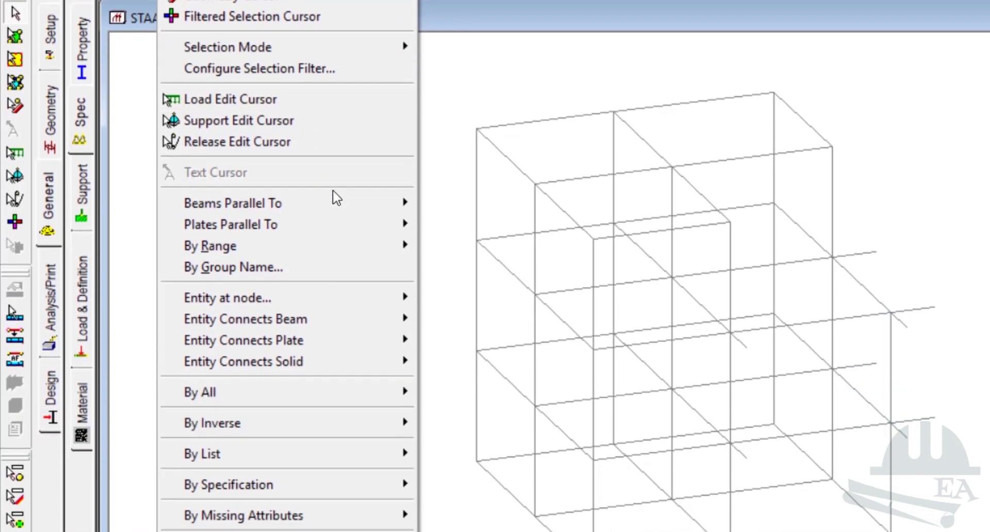
mouse_move(333, 415)
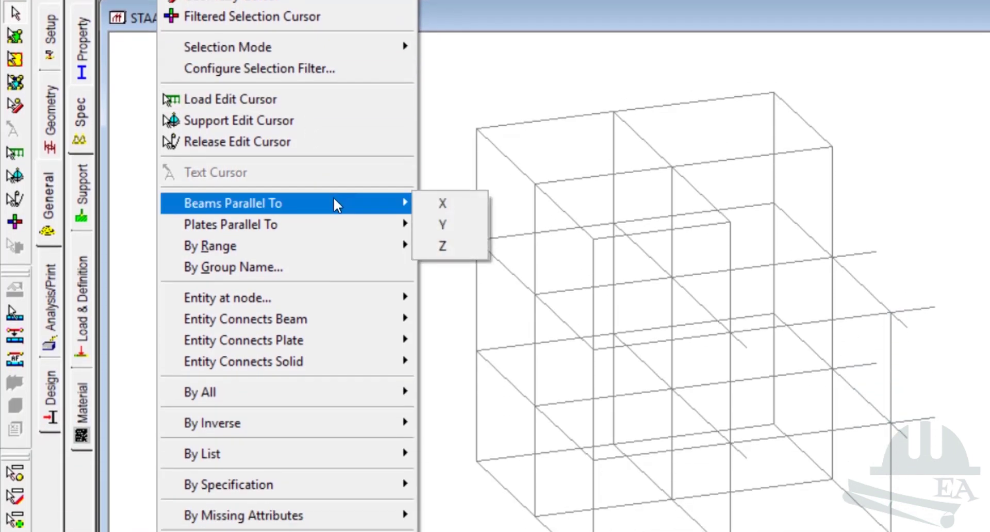
click(439, 204)
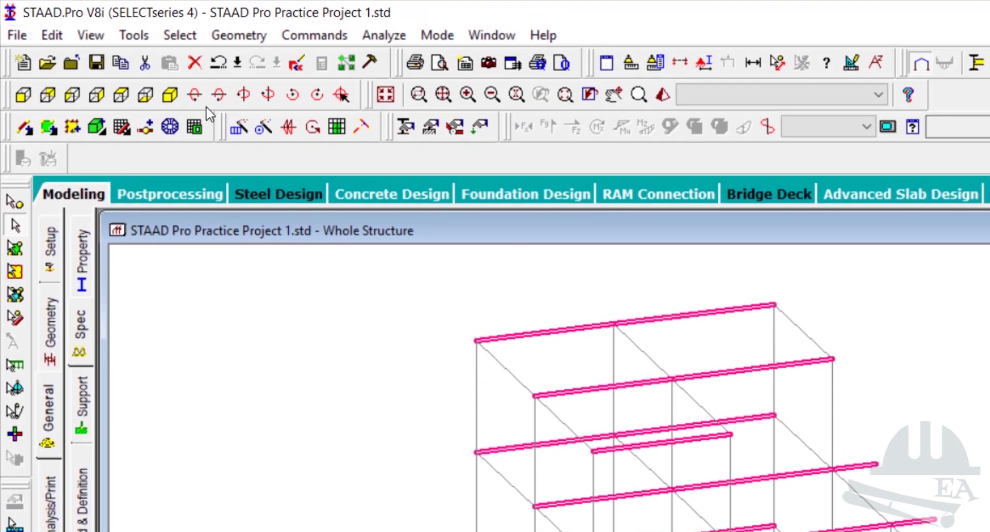
click(173, 35)
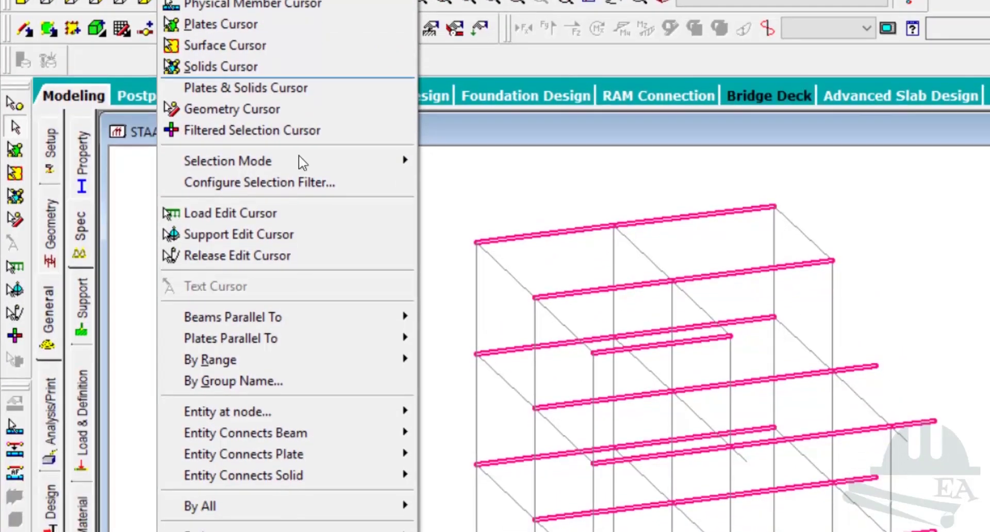
mouse_move(349, 315)
click(442, 360)
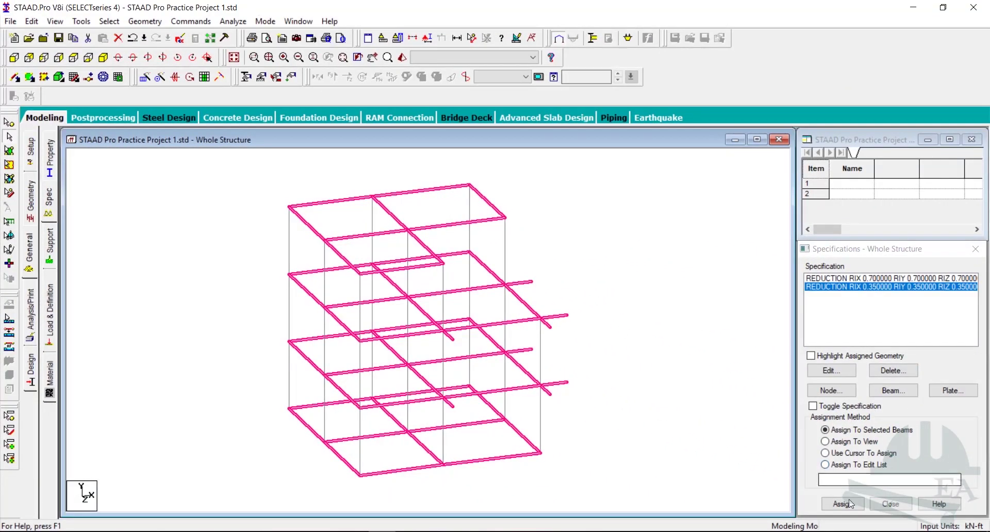
click(843, 503)
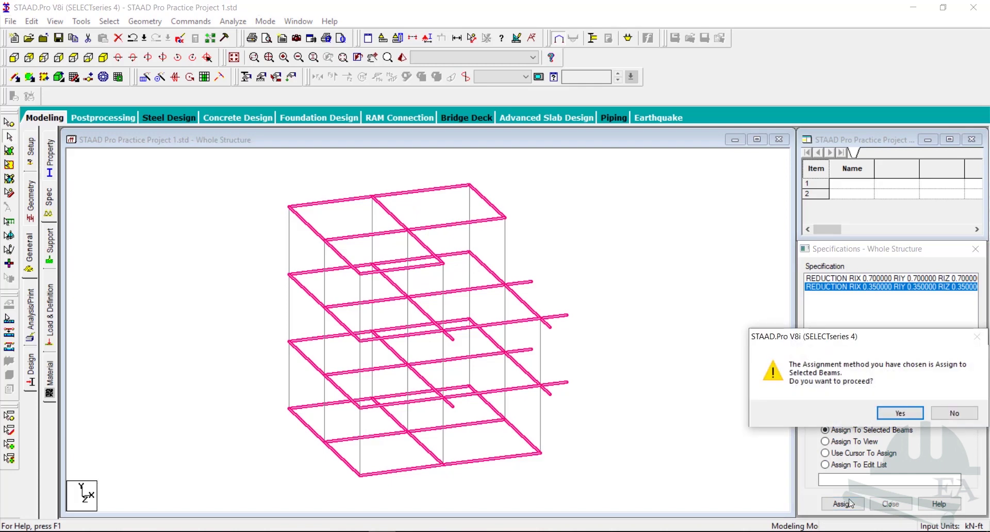
click(900, 413)
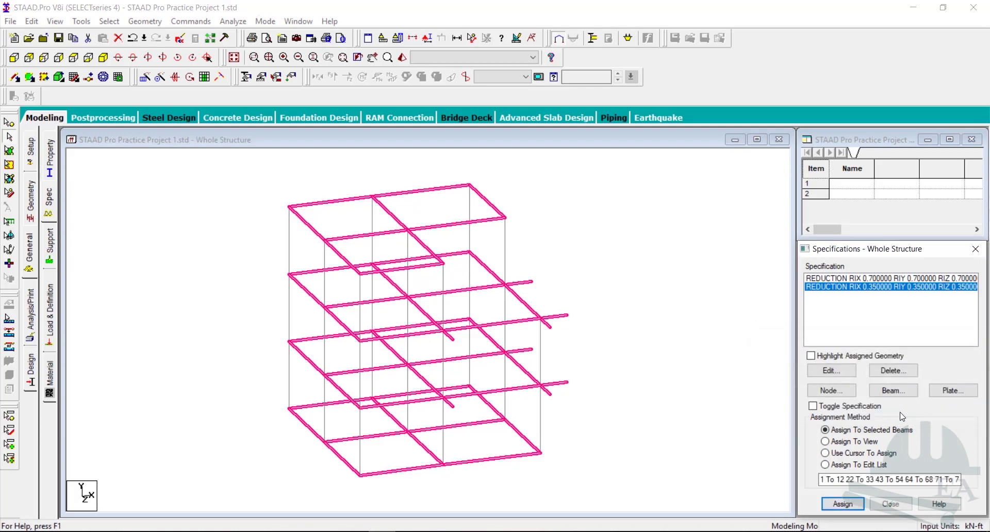
click(852, 278)
click(852, 288)
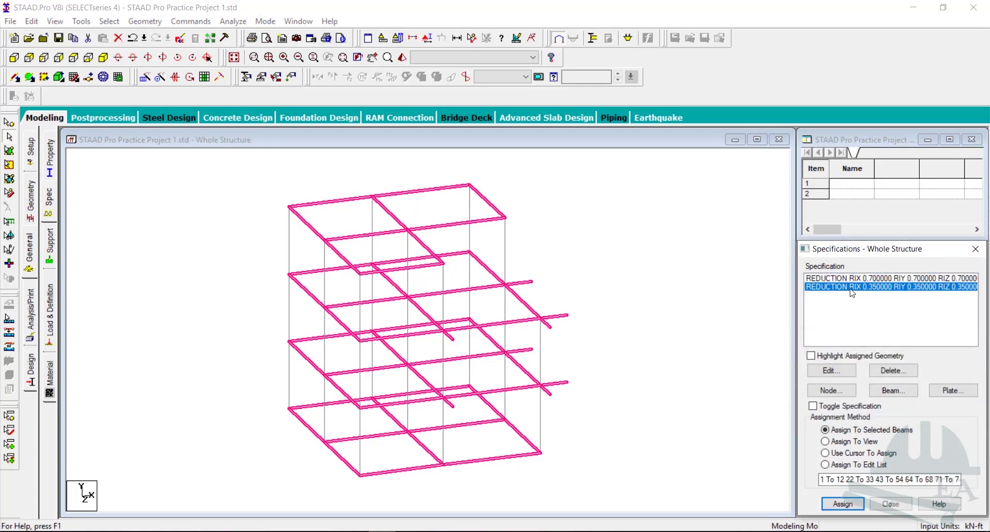